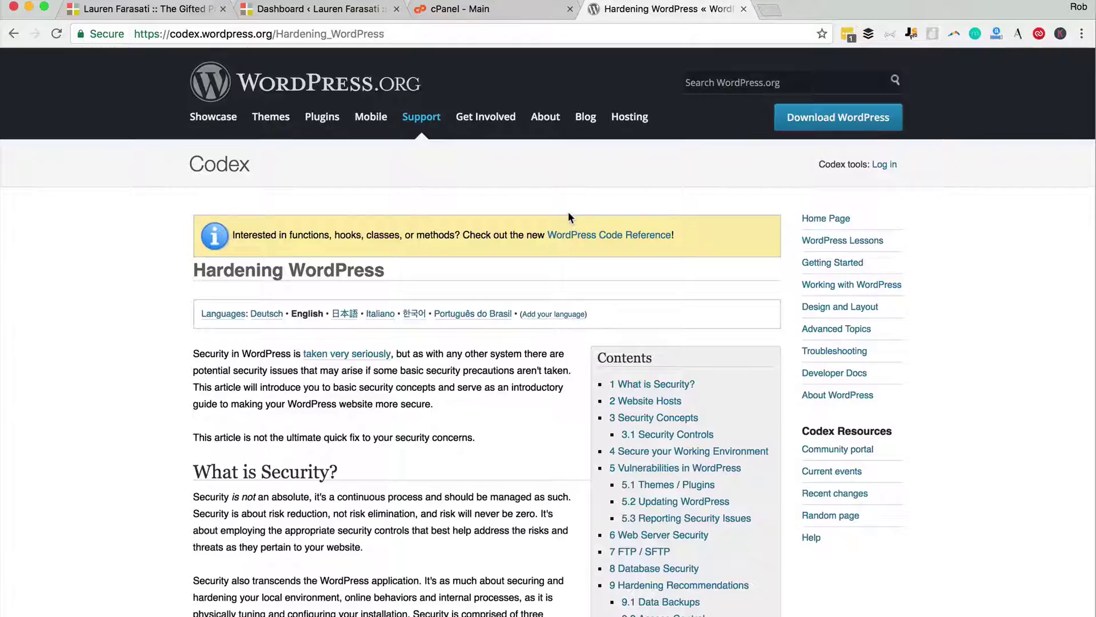
- Scroll the Hardening WordPress article down to its Security Controls section
{"action": "scroll", "coordinate": [569, 215], "scroll_direction": "down", "scroll_amount": 20}
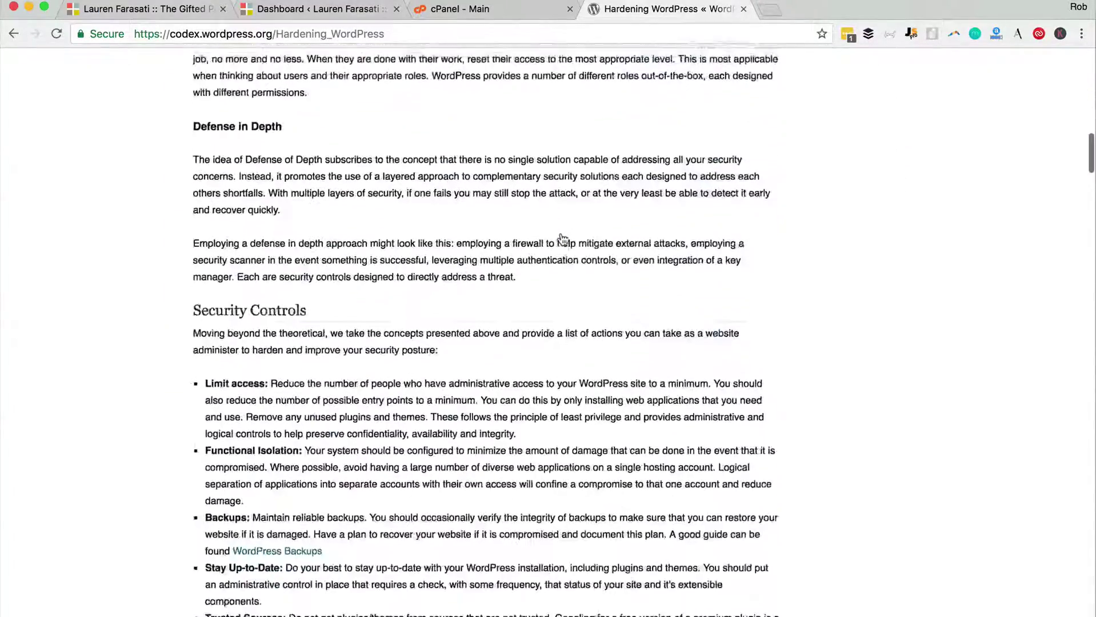
{"action": "scroll", "coordinate": [563, 239], "scroll_direction": "down", "scroll_amount": 10}
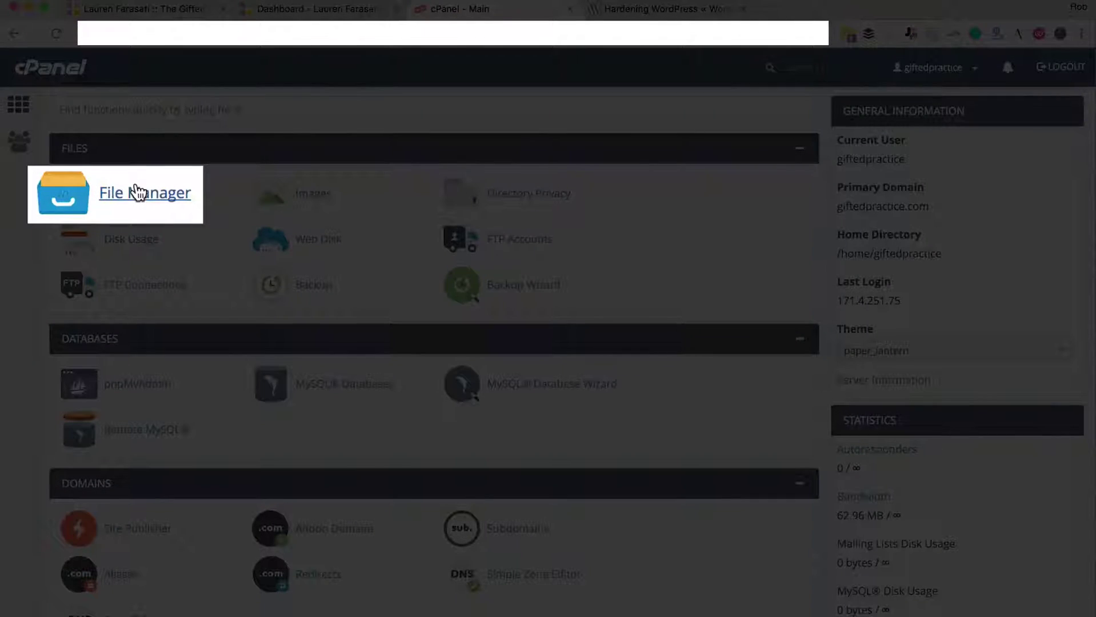
- Open File Manager and confirm the cache and tmp folders are at 0755, cancelling each permissions dialog
{"action": "left_click", "coordinate": [142, 205]}
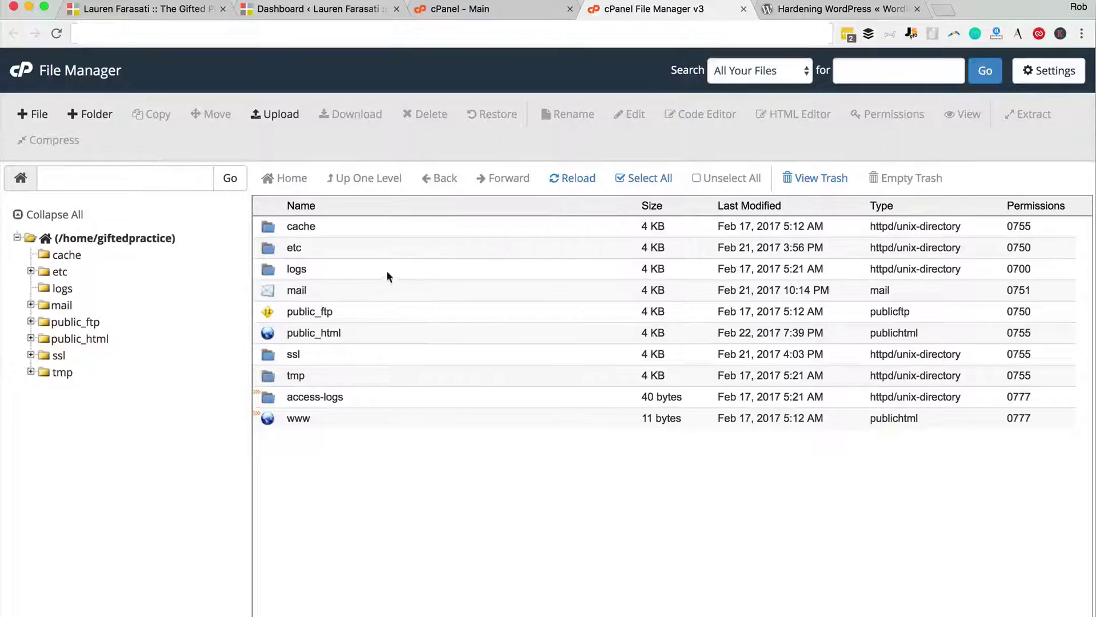
{"action": "right_click", "coordinate": [393, 228]}
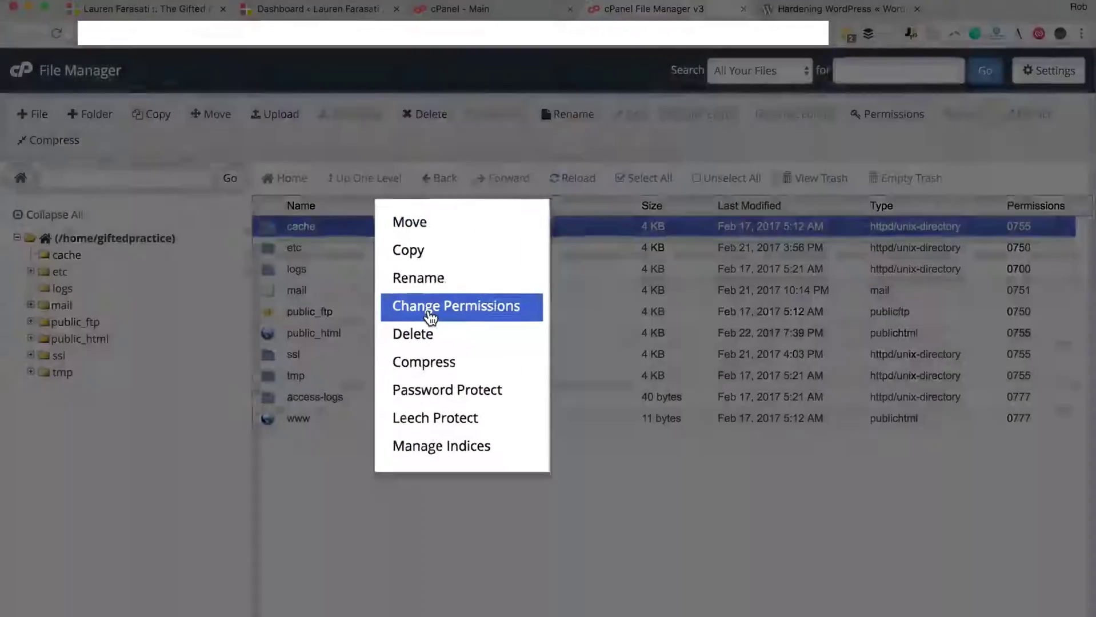
{"action": "left_click", "coordinate": [433, 318]}
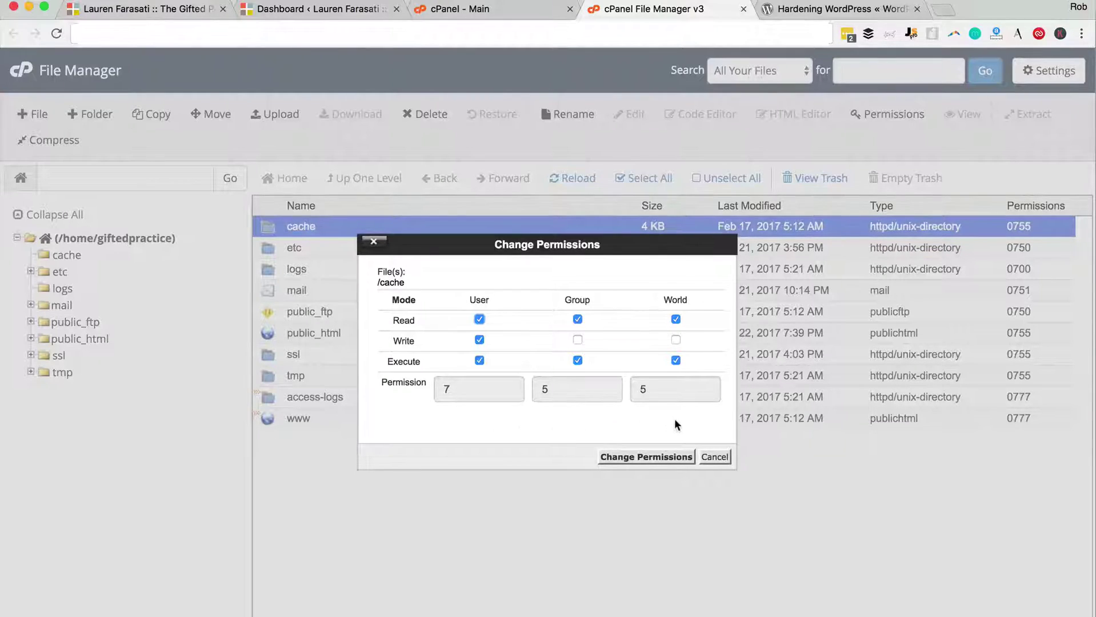
{"action": "left_click", "coordinate": [714, 456]}
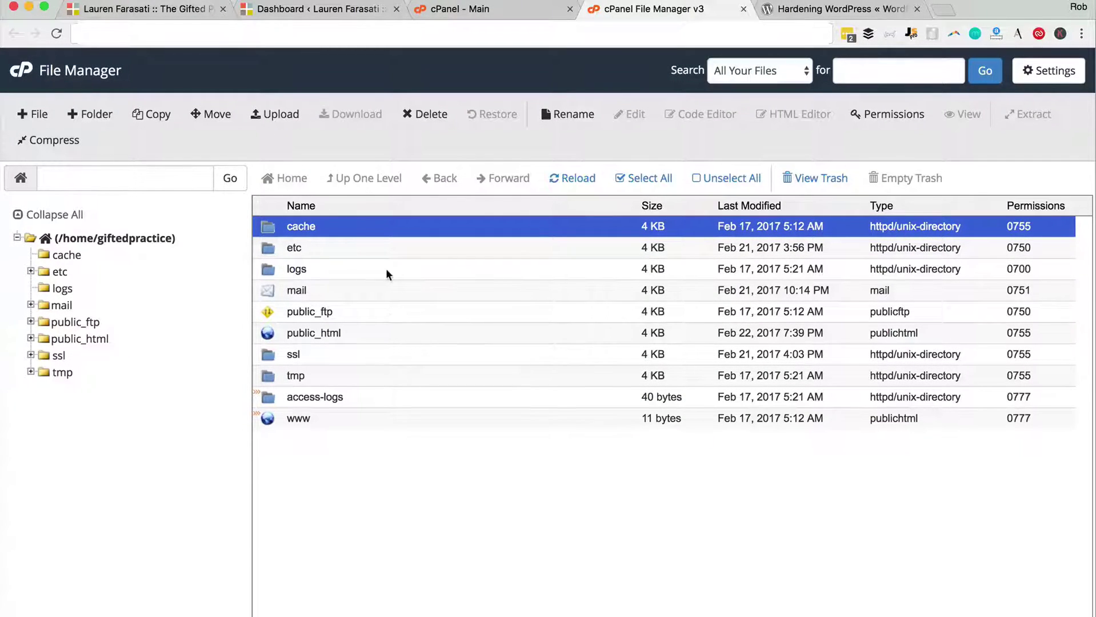
{"action": "left_click", "coordinate": [386, 274]}
{"action": "right_click", "coordinate": [387, 275]}
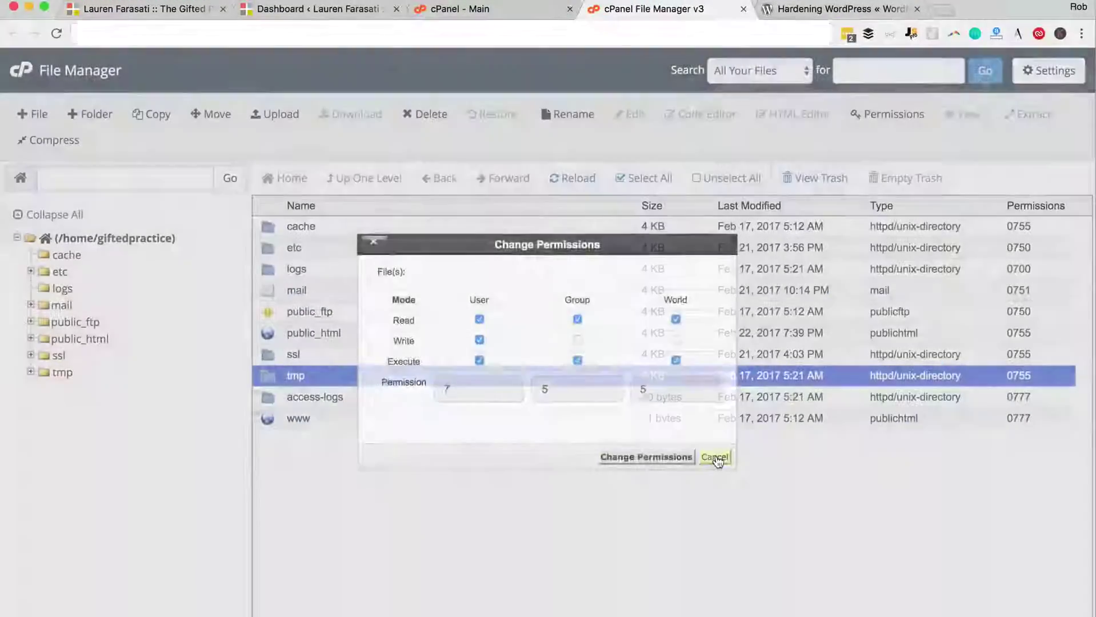
{"action": "left_click", "coordinate": [715, 457]}
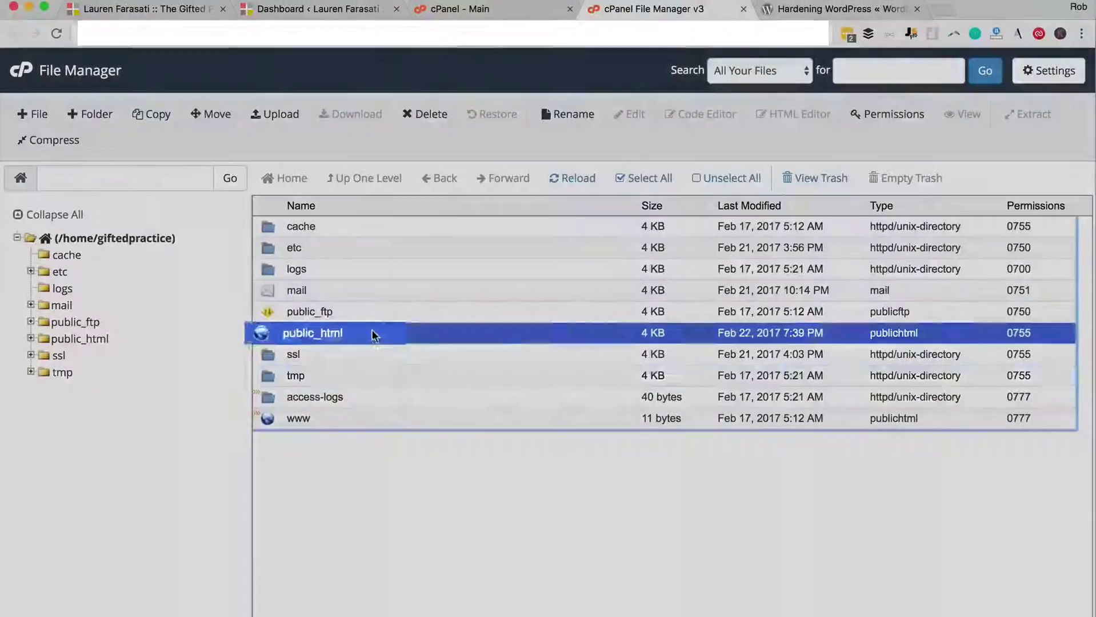
- Open public_html and check wp-admin's permissions, leaving it at 0755
{"action": "double_click", "coordinate": [371, 332]}
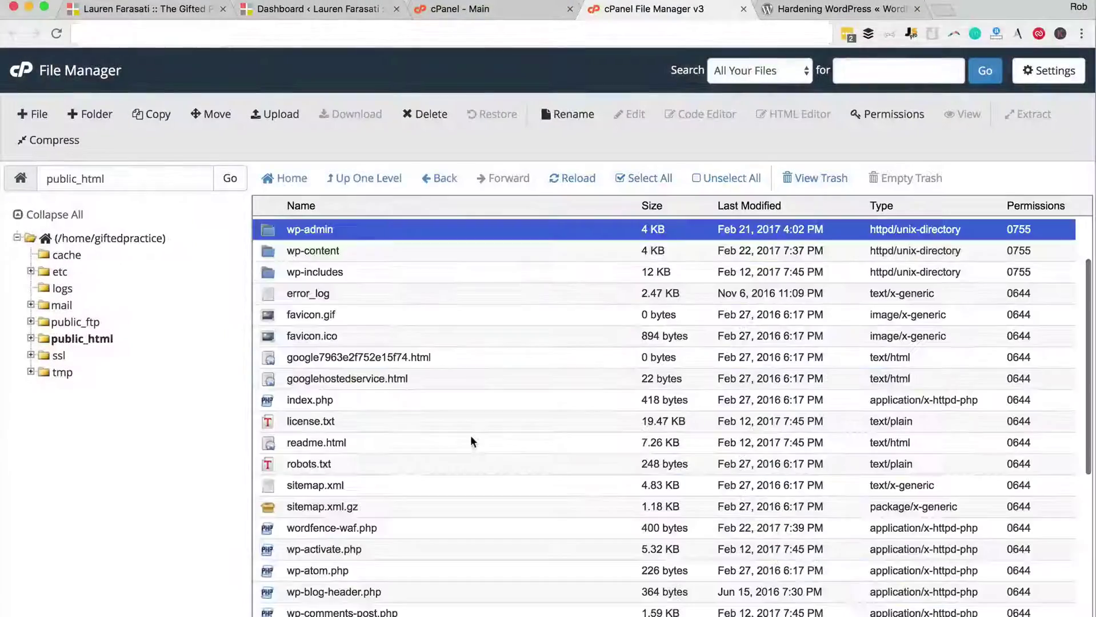
{"action": "scroll", "coordinate": [472, 437], "scroll_direction": "down", "scroll_amount": 1}
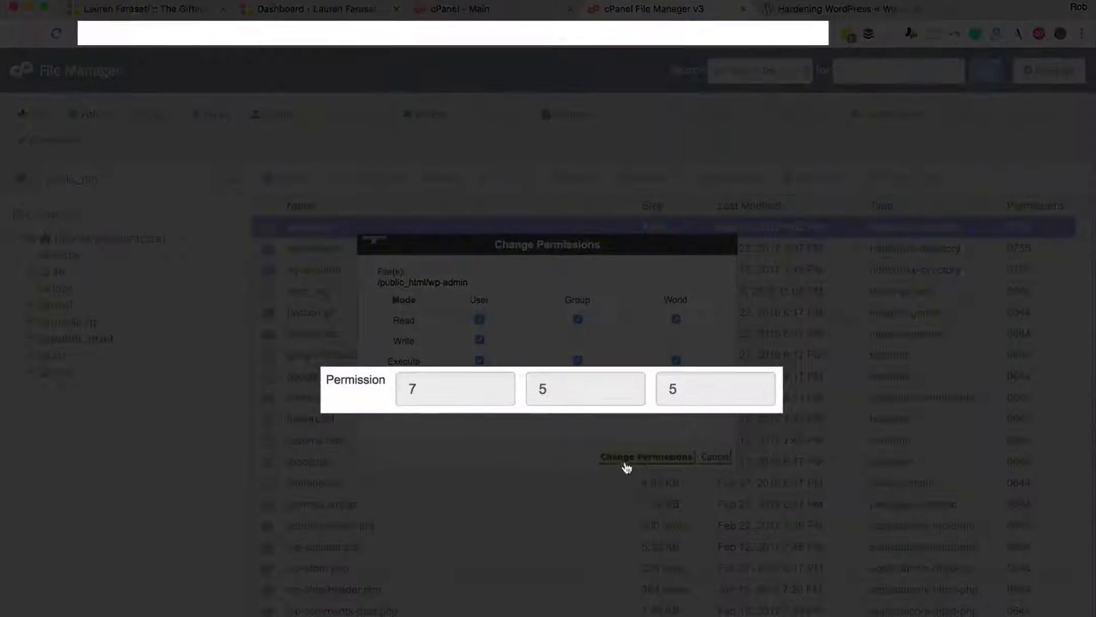
{"action": "left_click", "coordinate": [711, 457]}
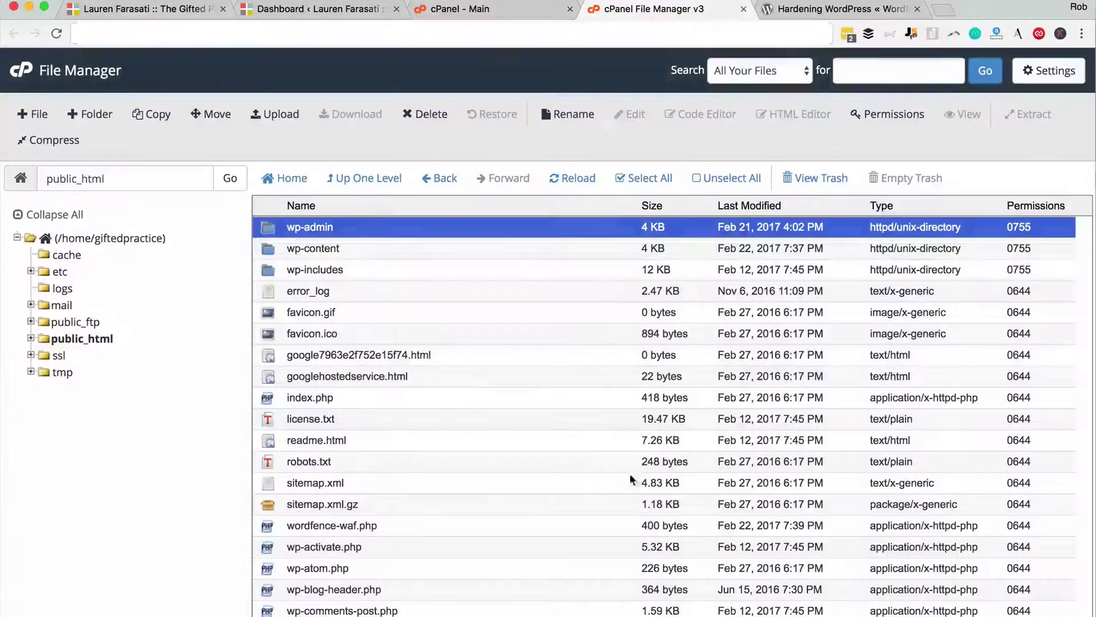
- Tick sitemap.xml's permission boxes to demonstrate 777, then cancel so it stays 0644
{"action": "left_click", "coordinate": [498, 484]}
{"action": "right_click", "coordinate": [498, 485]}
{"action": "left_click", "coordinate": [535, 579]}
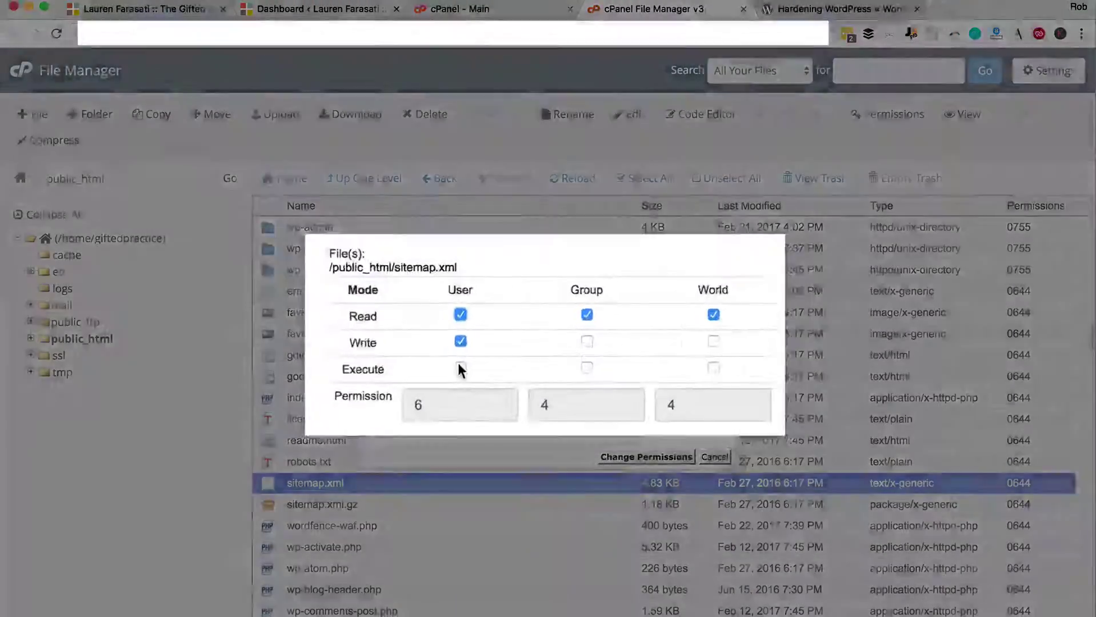
{"action": "left_click", "coordinate": [460, 367]}
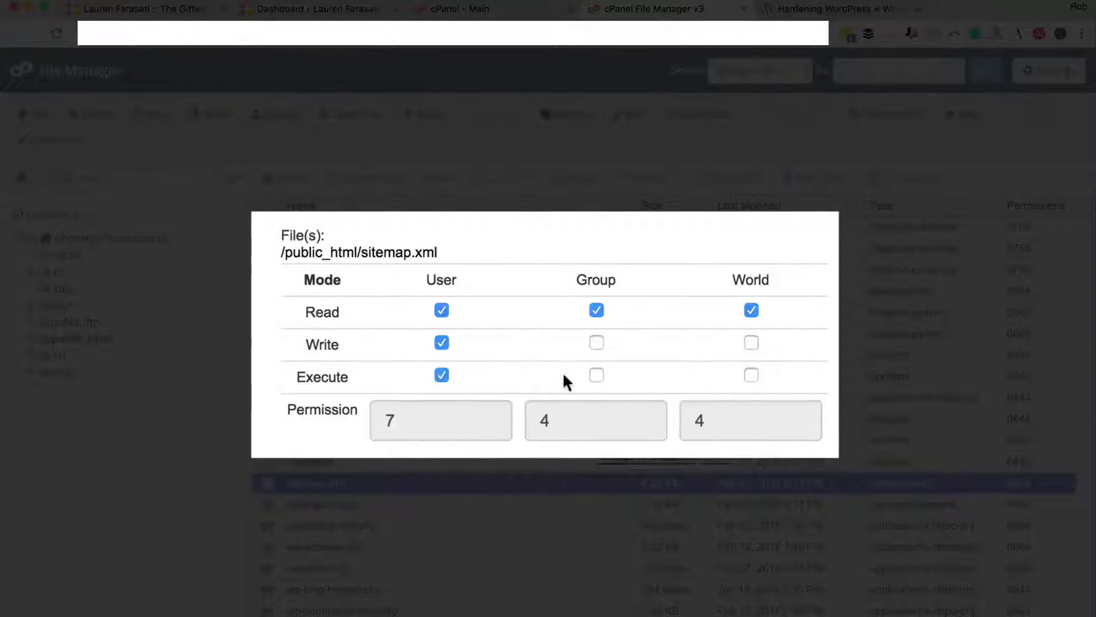
{"action": "left_click", "coordinate": [597, 375]}
{"action": "left_click", "coordinate": [596, 343]}
{"action": "left_click", "coordinate": [751, 375]}
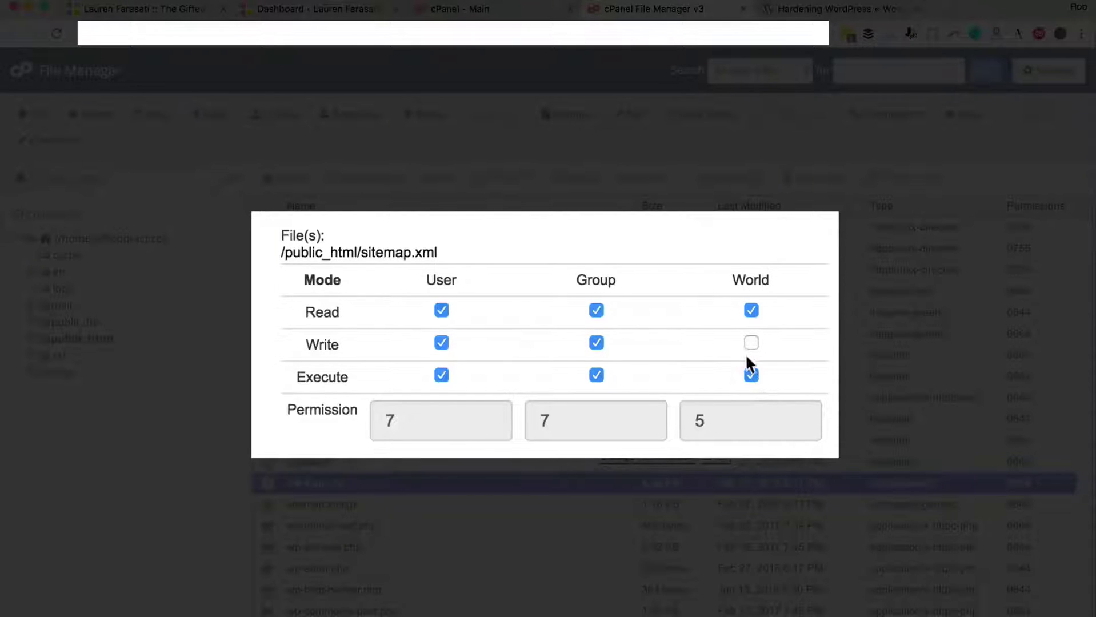
{"action": "left_click", "coordinate": [751, 343]}
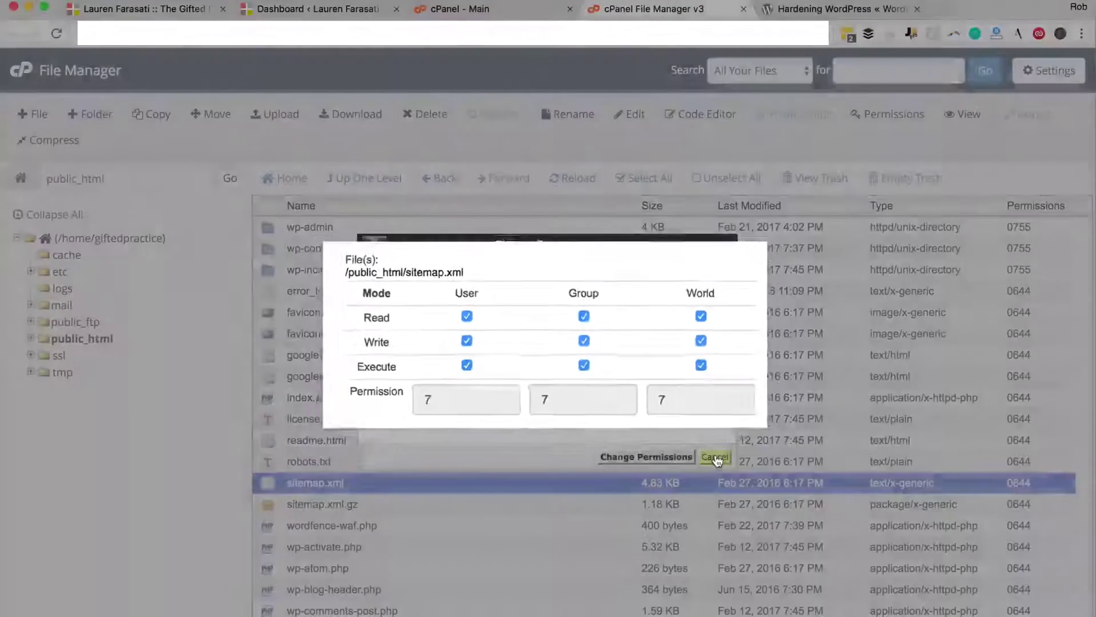
{"action": "left_click", "coordinate": [709, 455]}
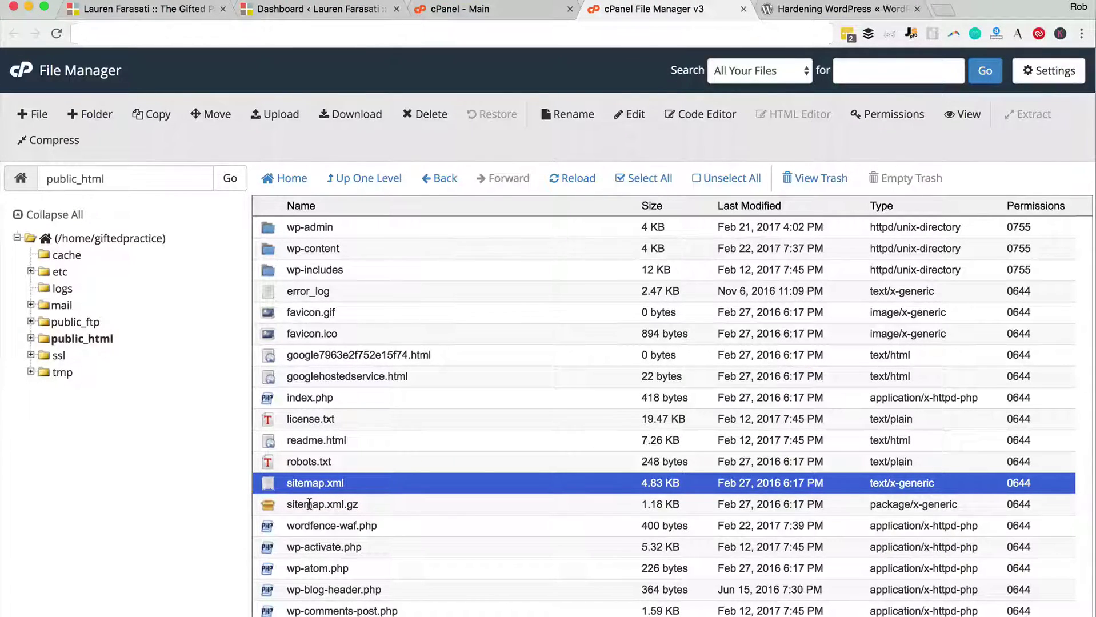
- Scroll the public_html list down to wp-config.php and back up to review the WordPress files
{"action": "scroll", "coordinate": [309, 504], "scroll_direction": "down", "scroll_amount": 10}
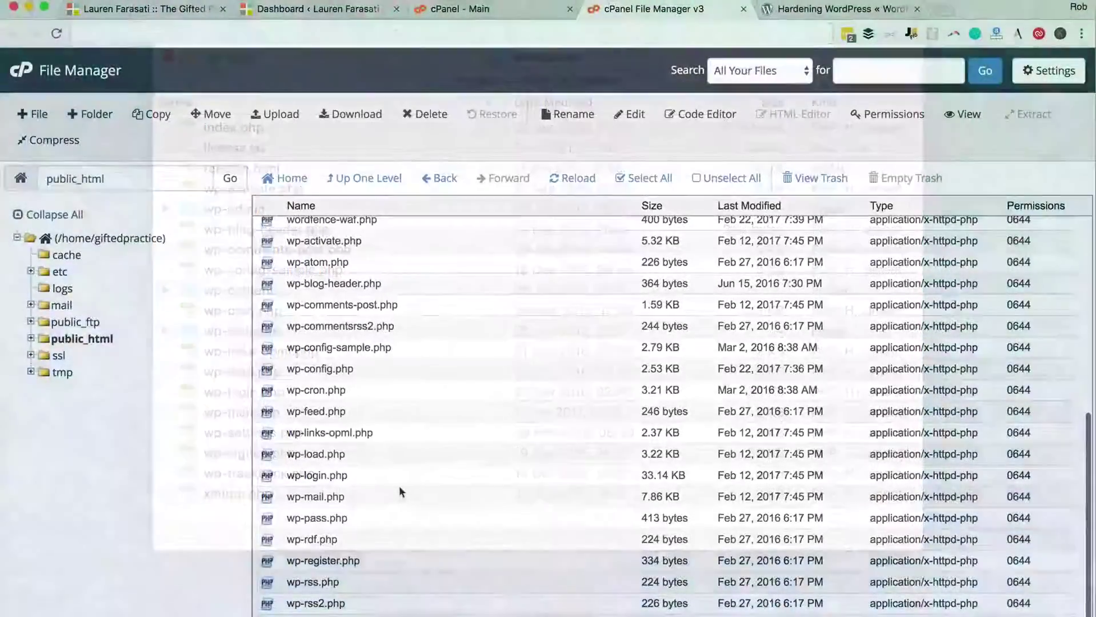
{"action": "scroll", "coordinate": [400, 488], "scroll_direction": "up", "scroll_amount": 3}
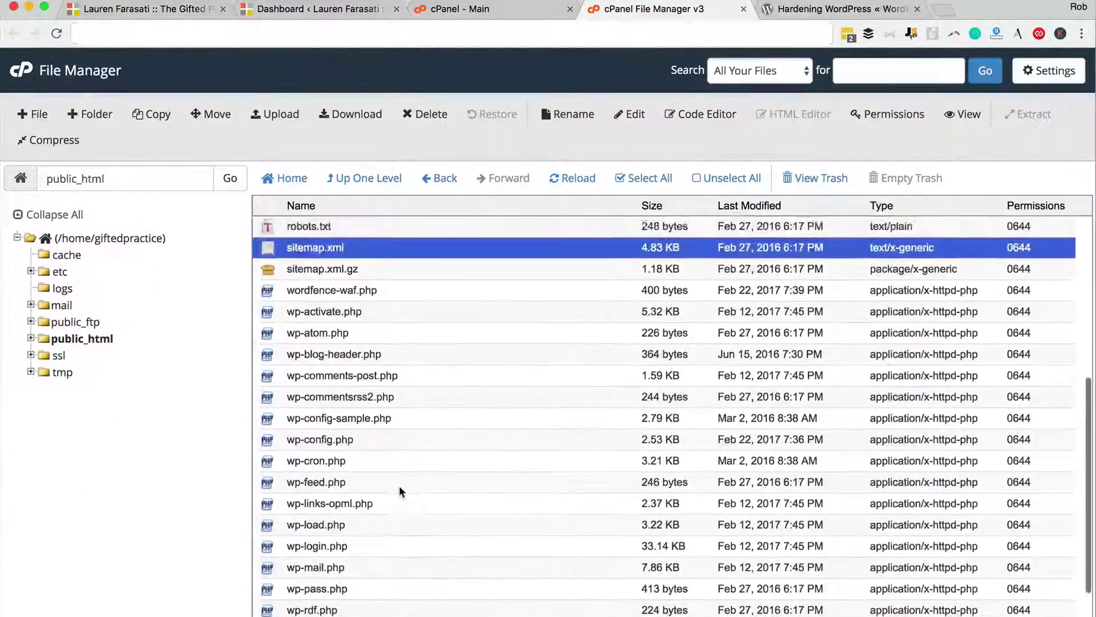
{"action": "scroll", "coordinate": [399, 485], "scroll_direction": "up", "scroll_amount": 10}
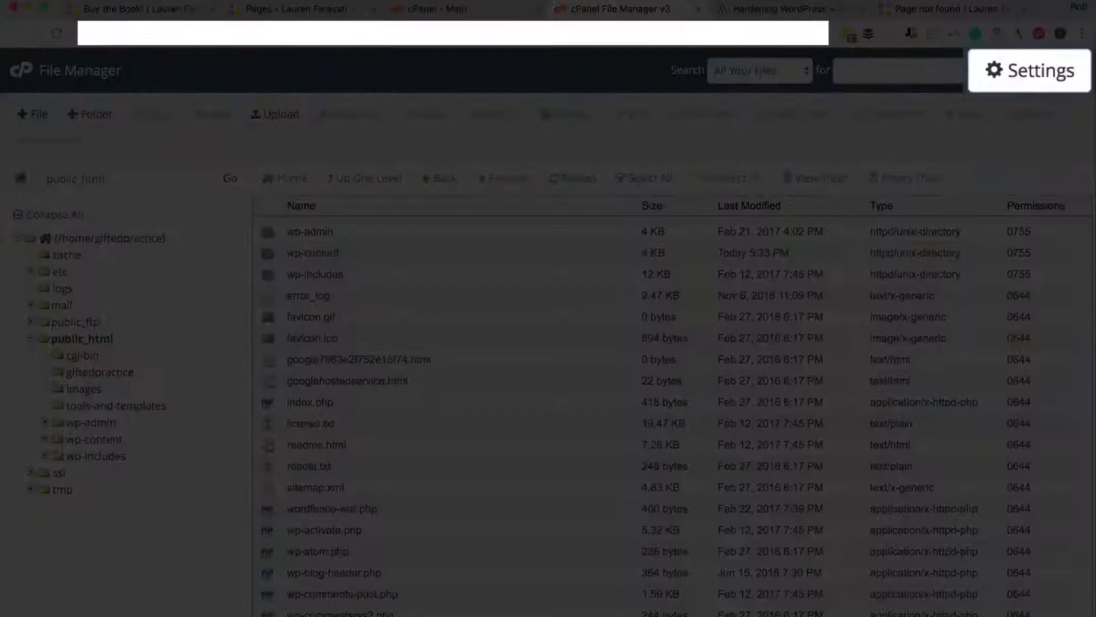
- Enable showing hidden dotfiles in preferences, then bring up the actions for .htaccess
{"action": "left_click", "coordinate": [1037, 70]}
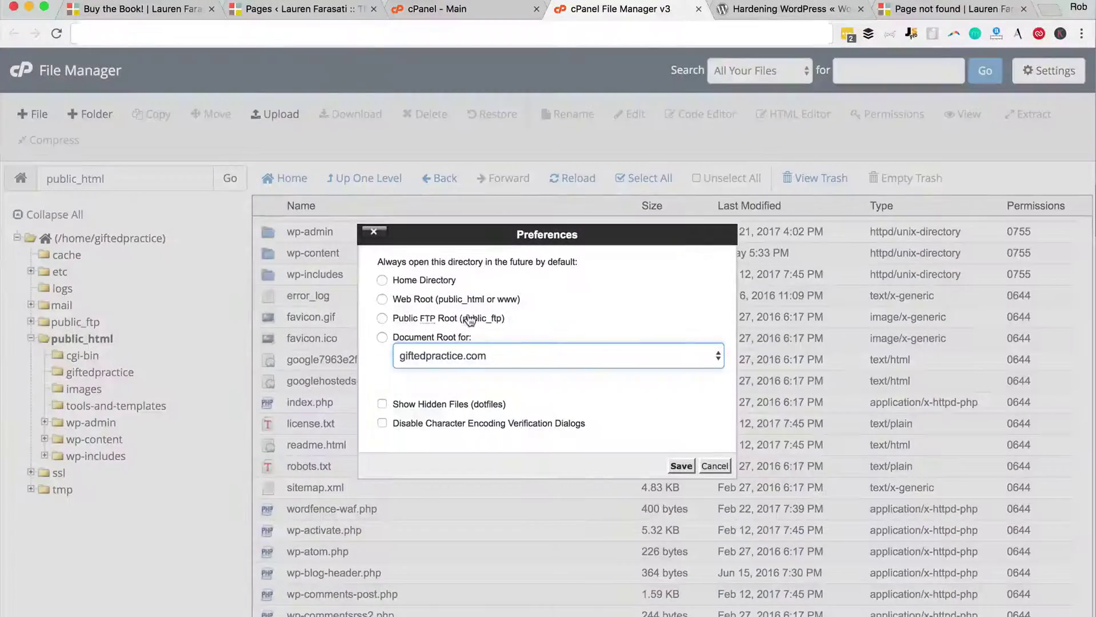
{"action": "left_click", "coordinate": [384, 404]}
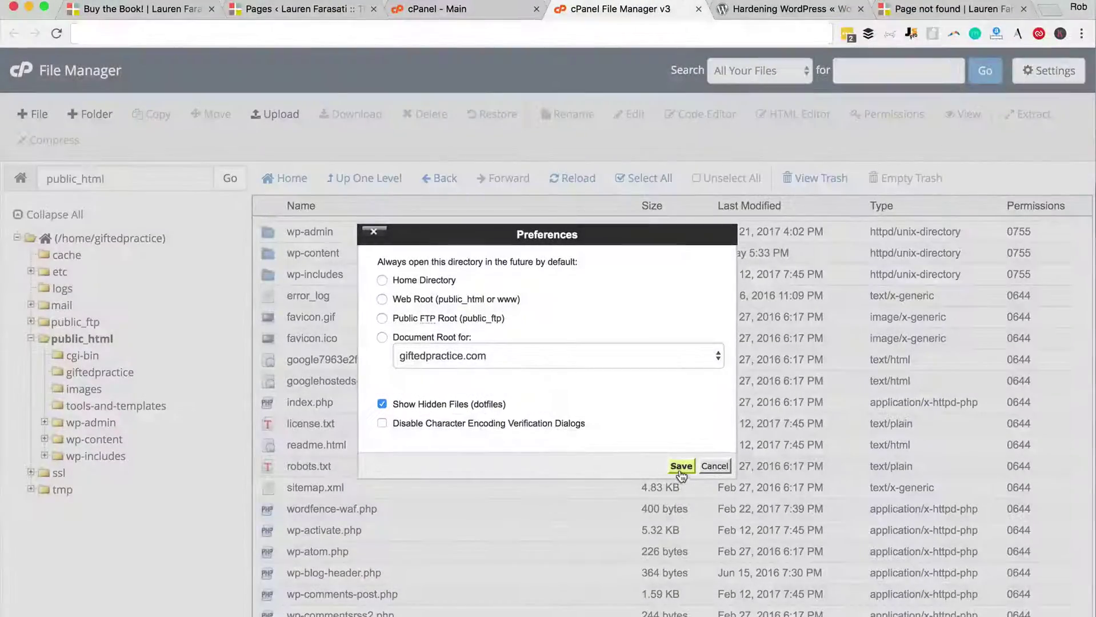
{"action": "left_click", "coordinate": [680, 466]}
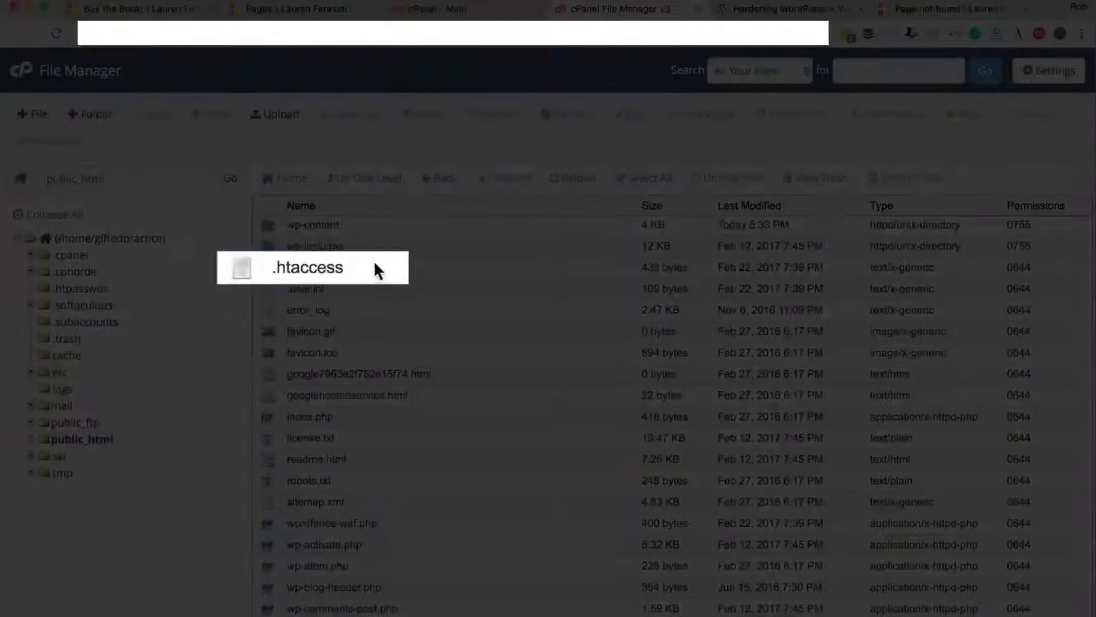
{"action": "left_click", "coordinate": [343, 268]}
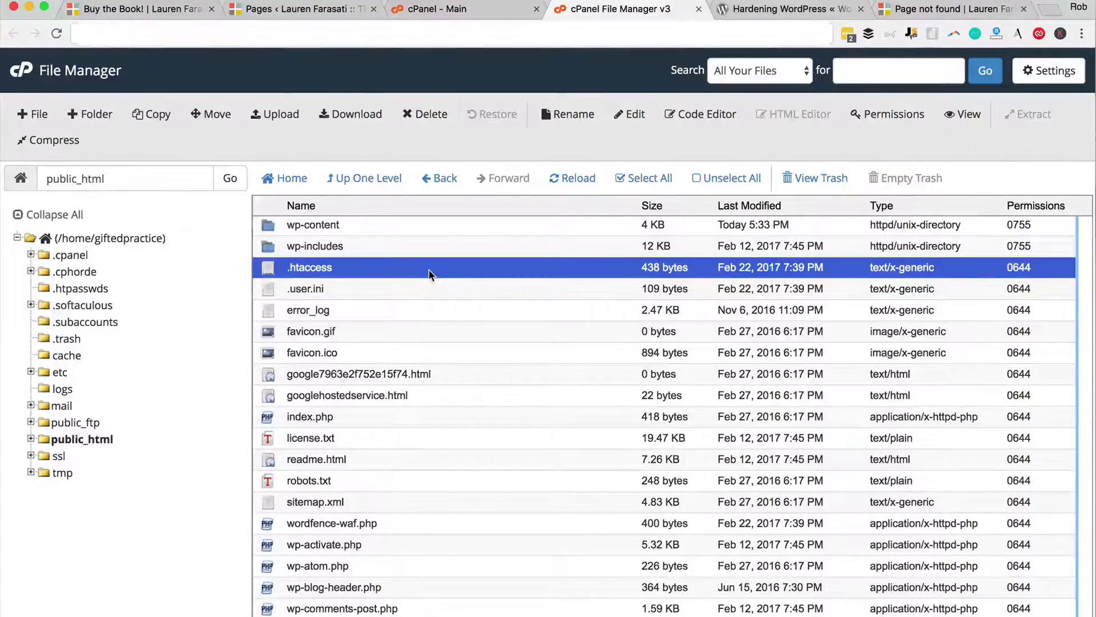
{"action": "right_click", "coordinate": [429, 269]}
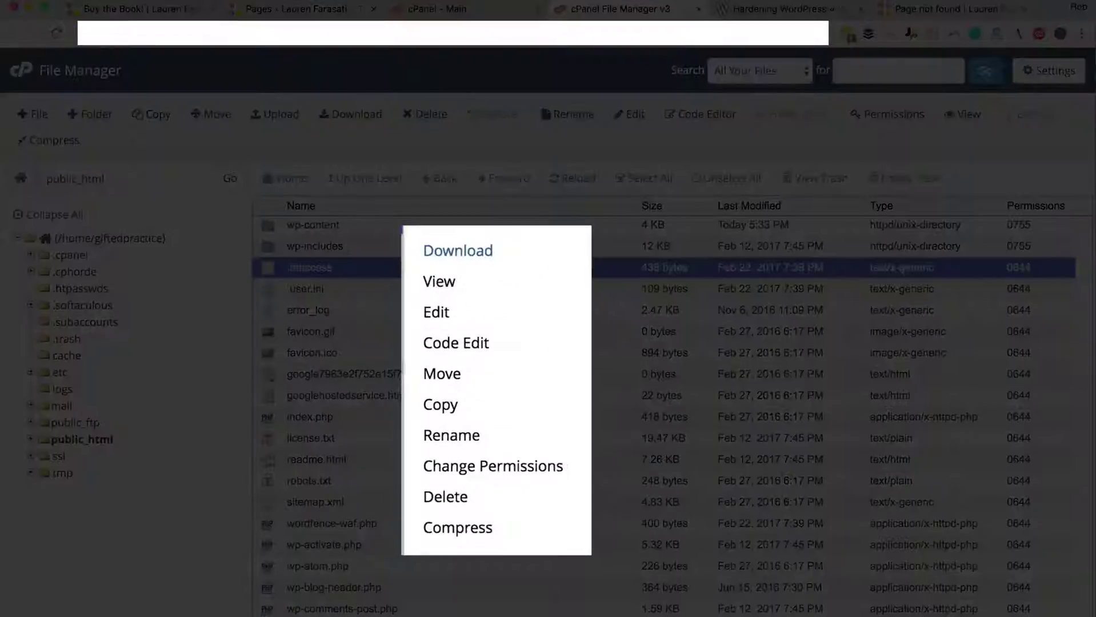
- Open .htaccess in the text editor and copy the Codex's include-only files blocking code
{"action": "left_click", "coordinate": [431, 314]}
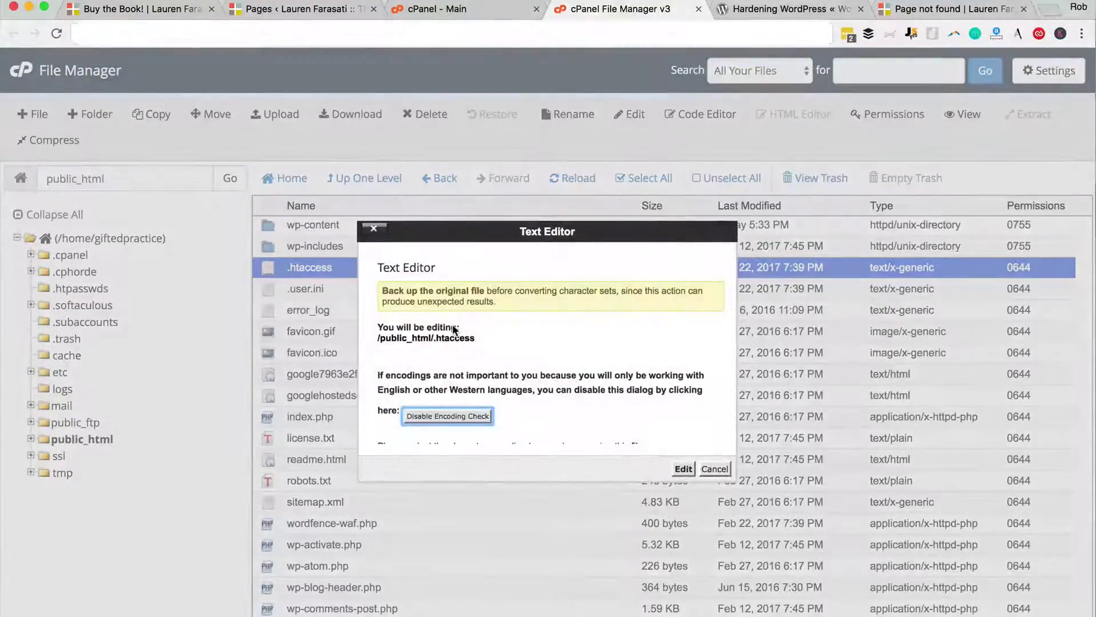
{"action": "left_click", "coordinate": [683, 469]}
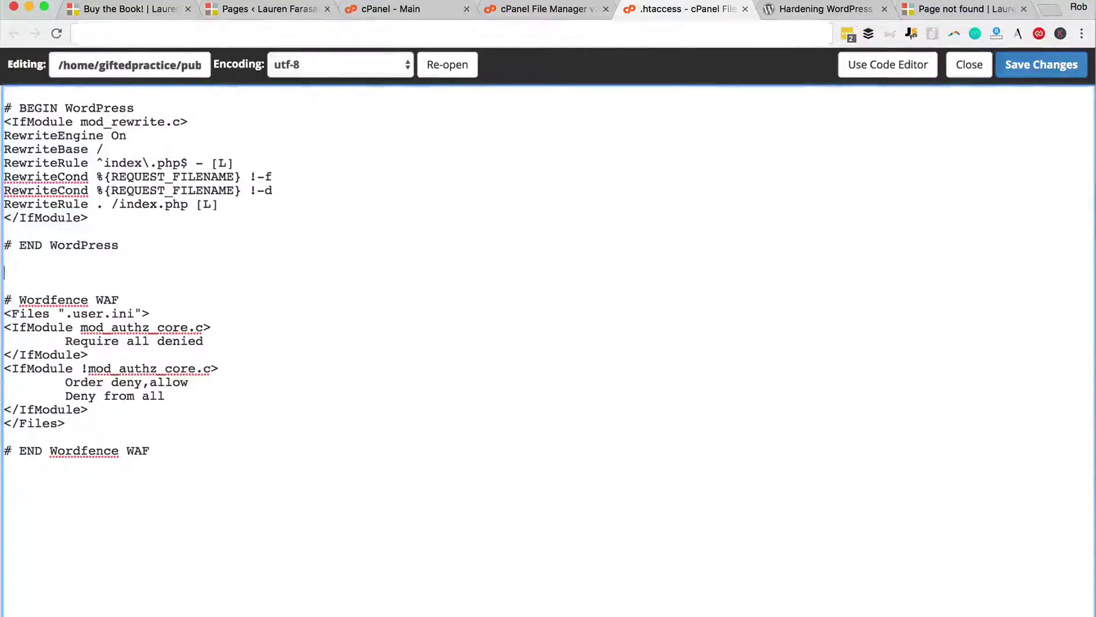
{"action": "key", "text": "ctrl+Tab"}
{"action": "scroll", "coordinate": [709, 371], "scroll_direction": "down", "scroll_amount": 20}
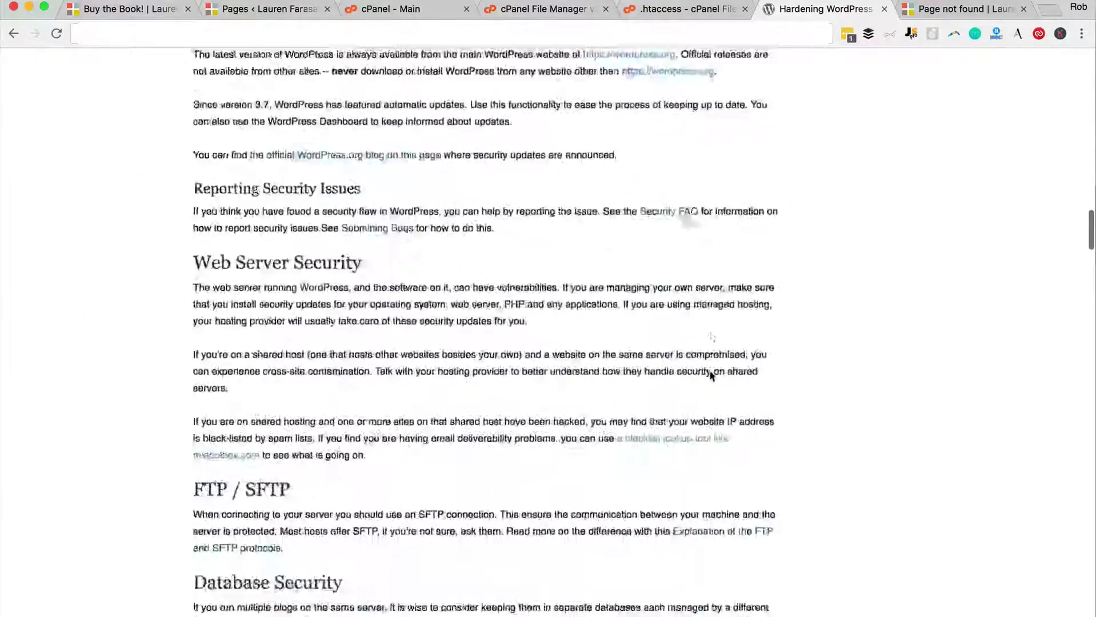
{"action": "scroll", "coordinate": [712, 374], "scroll_direction": "down", "scroll_amount": 20}
{"action": "left_click_drag", "start_coordinate": [275, 416], "coordinate": [197, 236]}
{"action": "key", "text": "super+c"}
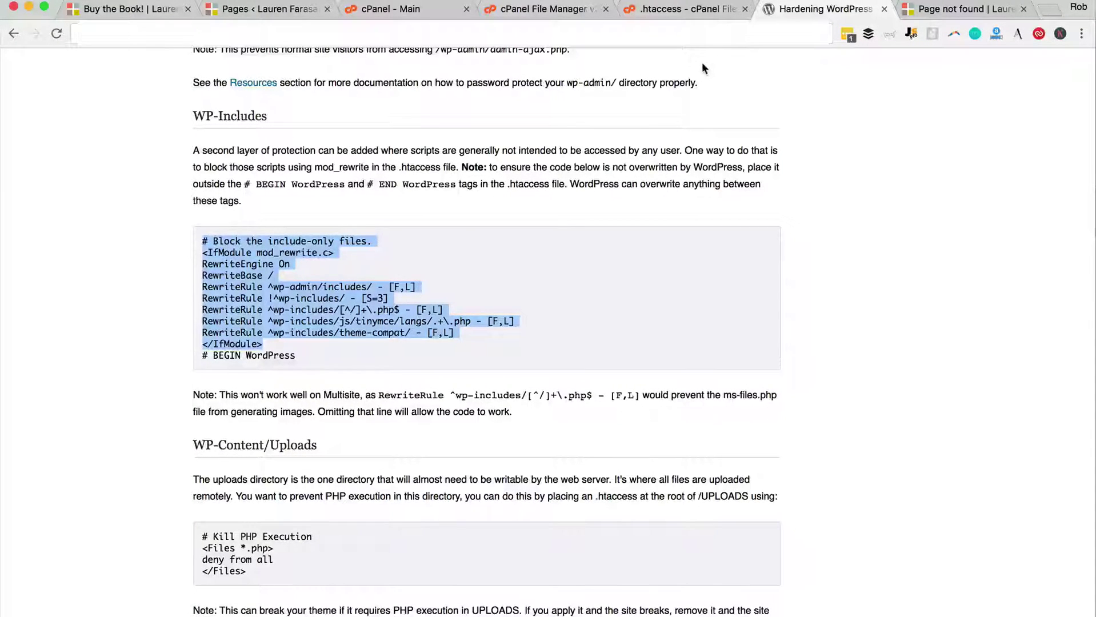
- Paste the include-only blocking rules at the top of .htaccess, above # BEGIN WordPress
{"action": "left_click", "coordinate": [687, 9]}
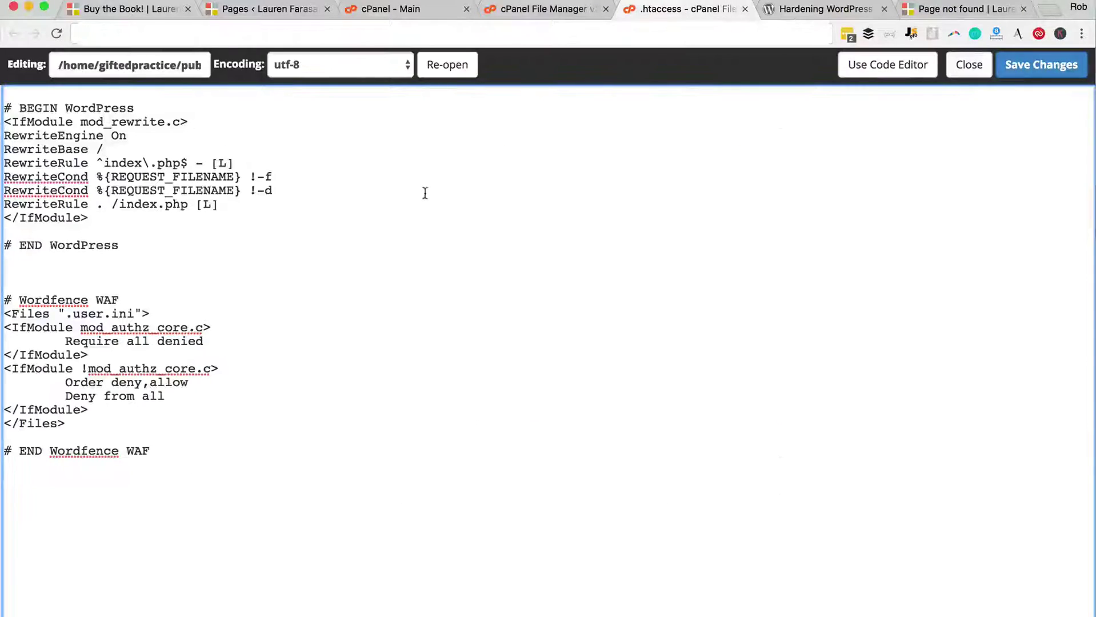
{"action": "left_click", "coordinate": [132, 98]}
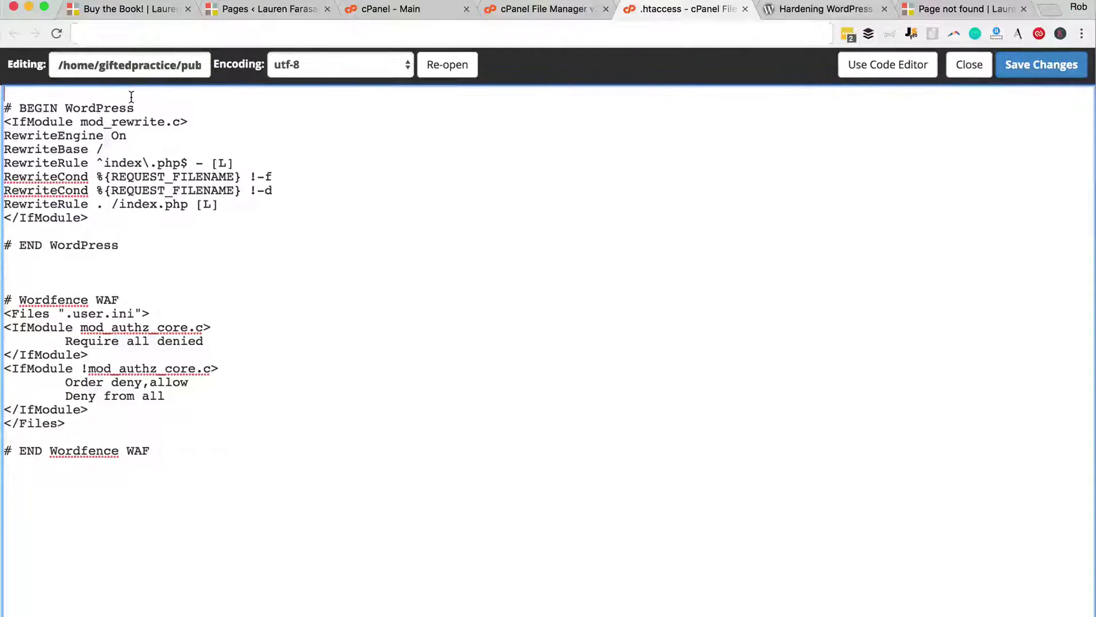
{"action": "key", "text": "super+v"}
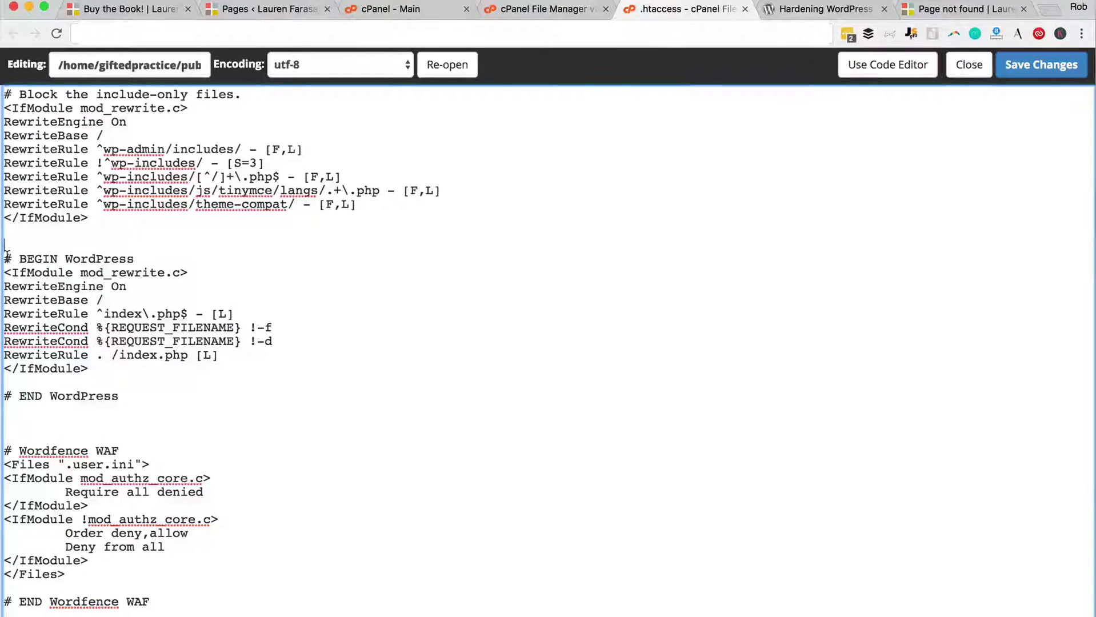
{"action": "left_click_drag", "start_coordinate": [5, 253], "coordinate": [144, 413]}
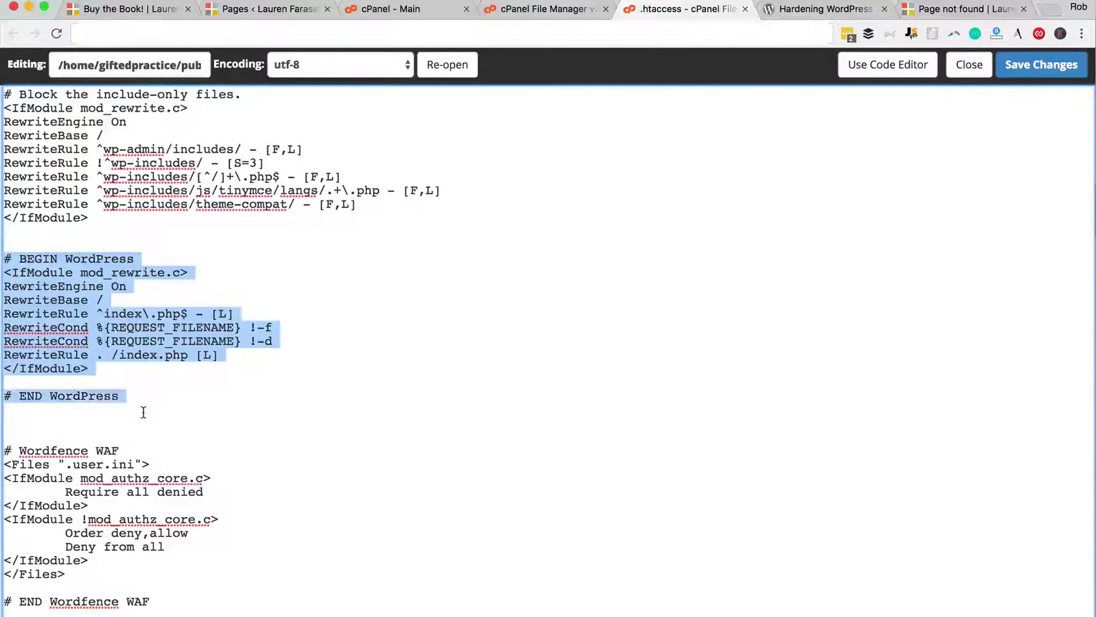
- Copy the Codex's <files wp-config.php> deny block and paste it below # END WordPress
{"action": "key", "text": "ctrl+Tab"}
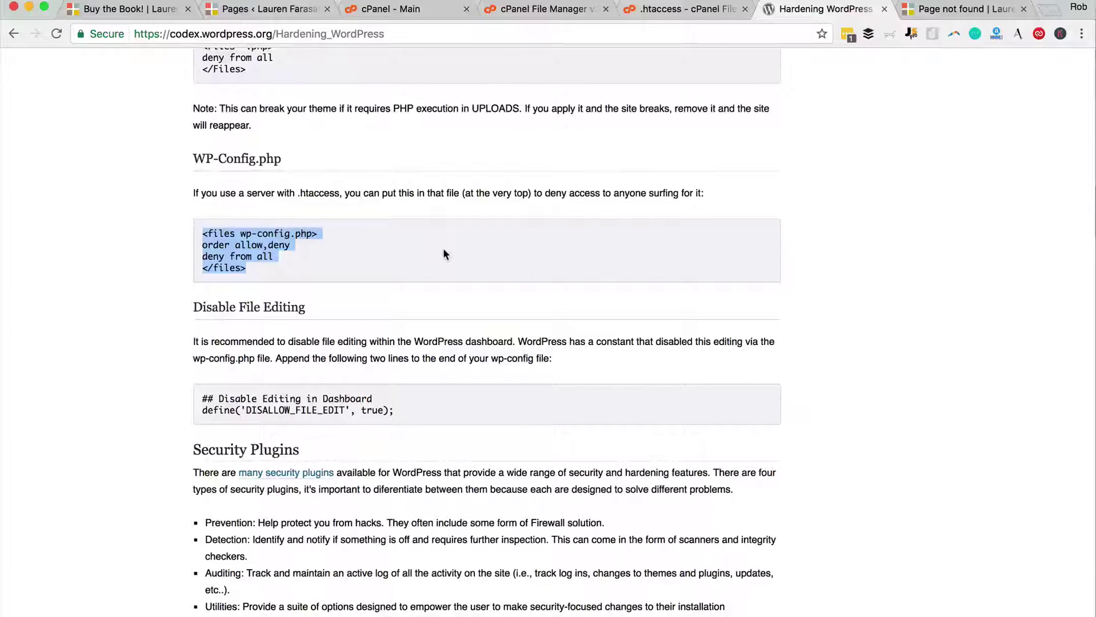
{"action": "key", "text": "ctrl+shift+Tab"}
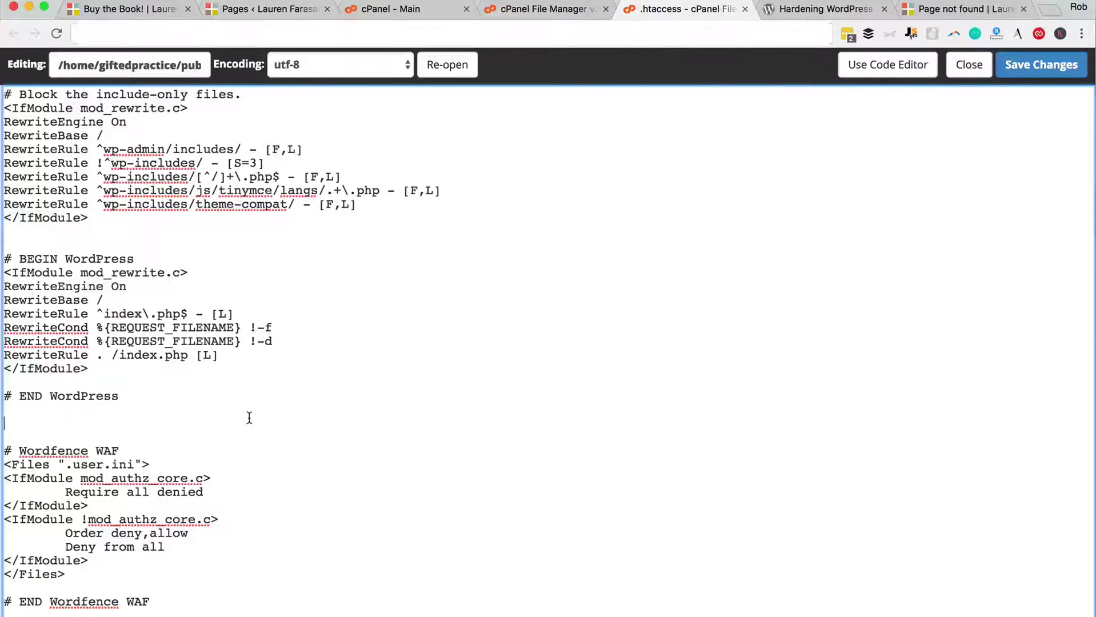
{"action": "type", "text": "<files wp-config.php> order allow,deny deny from all </files>"}
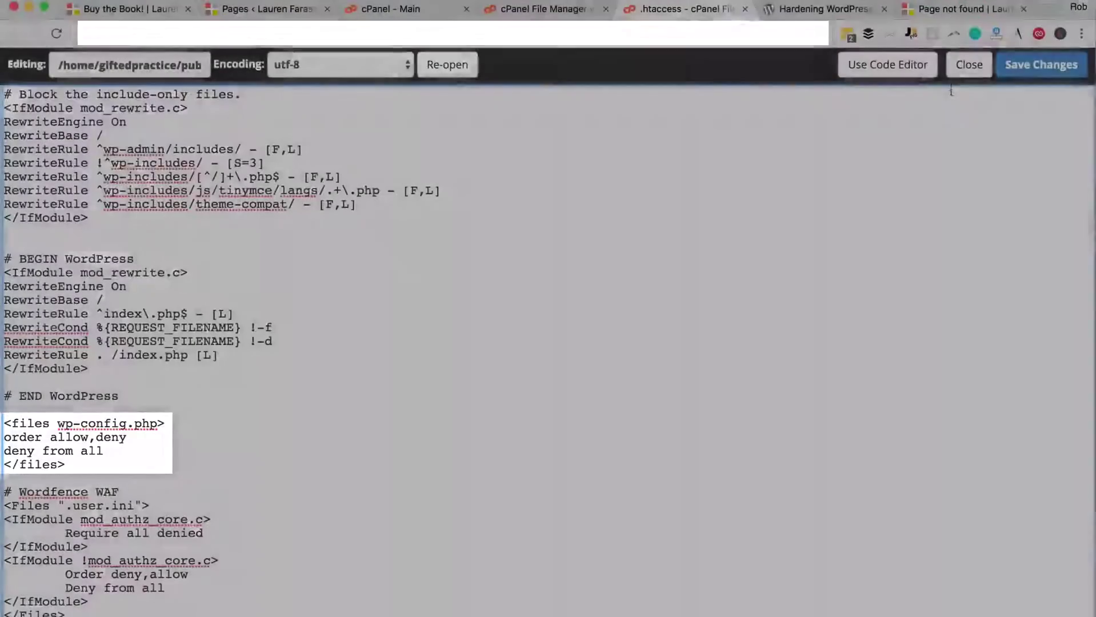
- Save .htaccess, then reload the live site and check the Buy the Book and Coaching pages load
{"action": "left_click", "coordinate": [1028, 73]}
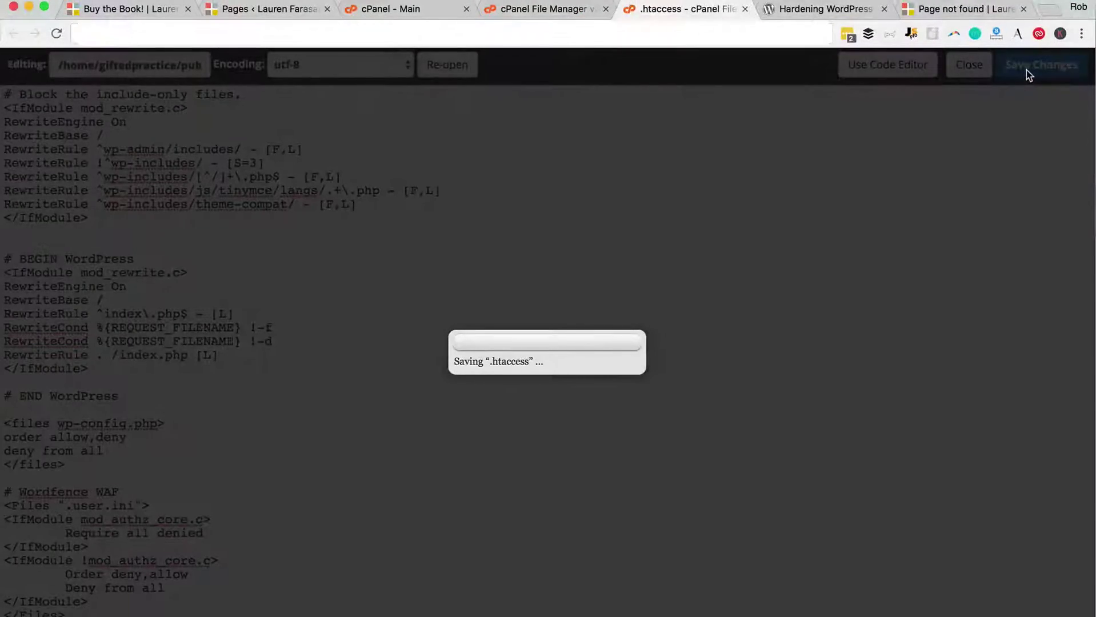
{"action": "key", "text": "super+1"}
{"action": "key", "text": "super+r"}
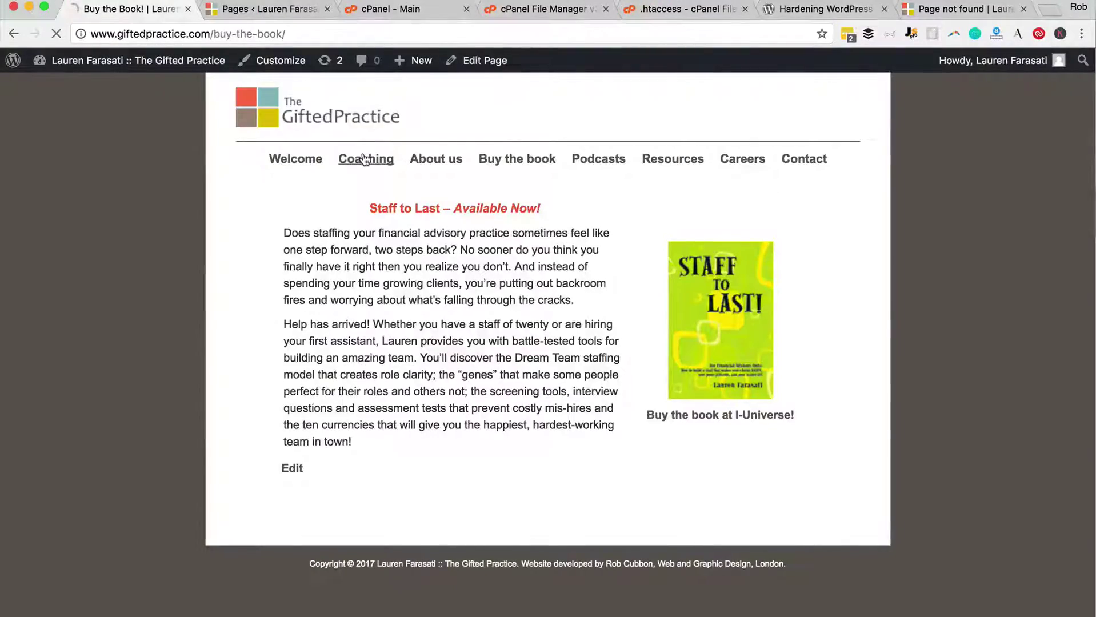
{"action": "left_click", "coordinate": [364, 159]}
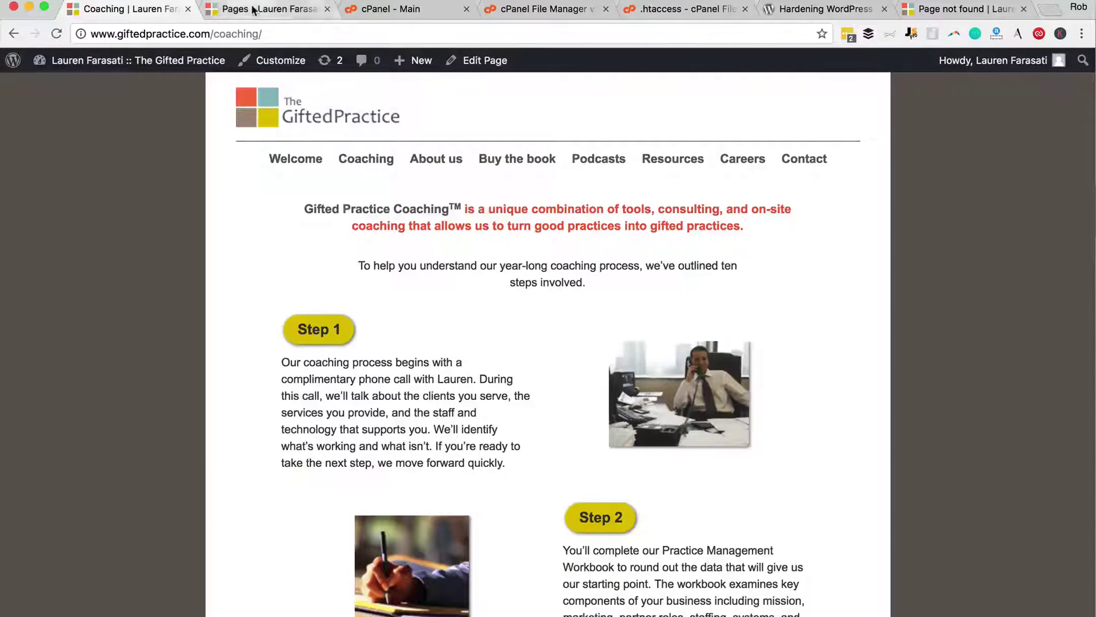
- Confirm the WordPress admin Posts list still loads, ending back in cPanel File Manager
{"action": "left_click", "coordinate": [253, 9]}
{"action": "left_click", "coordinate": [32, 139]}
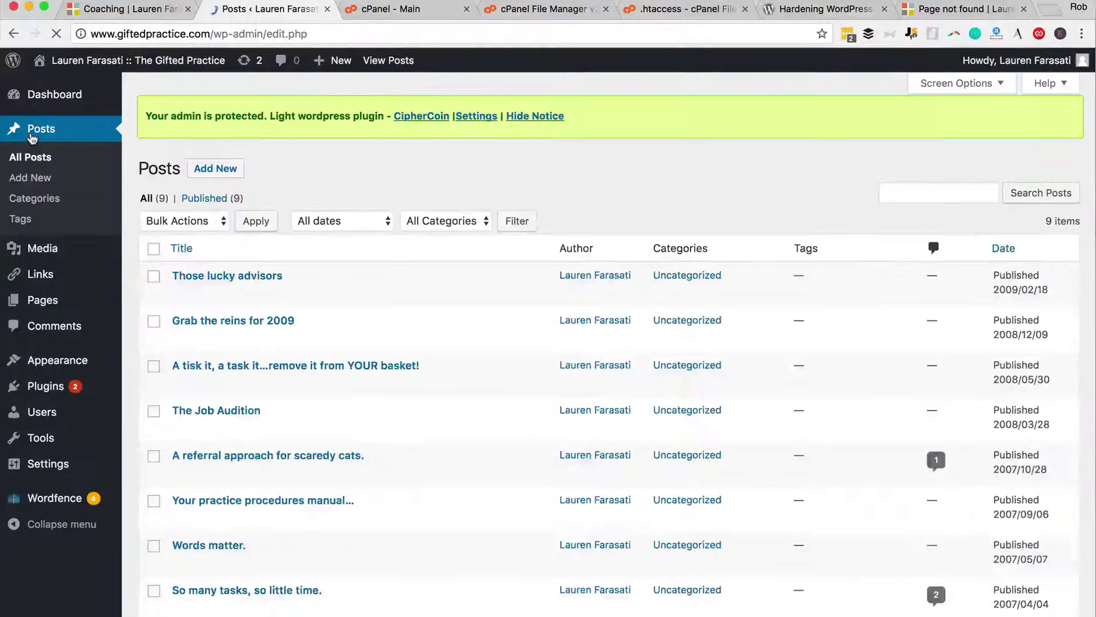
{"action": "left_click", "coordinate": [597, 11]}
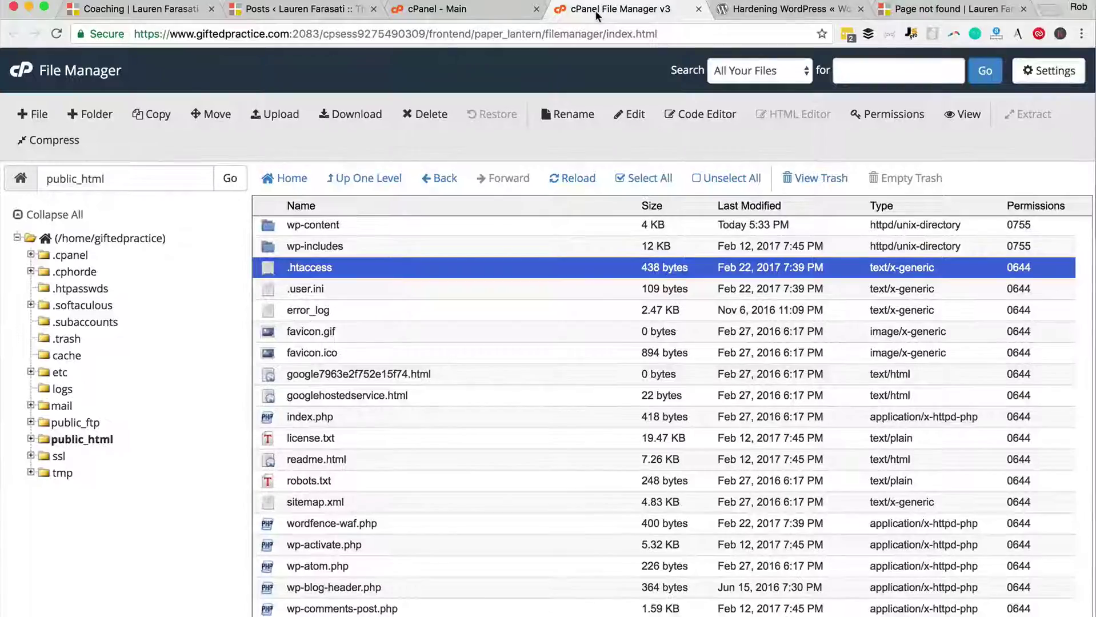
- Edit wp-config.php, pasting the DISALLOW_FILE_EDIT true lines before ?> and removing the extra blank line
{"action": "scroll", "coordinate": [598, 337], "scroll_direction": "down", "scroll_amount": 10}
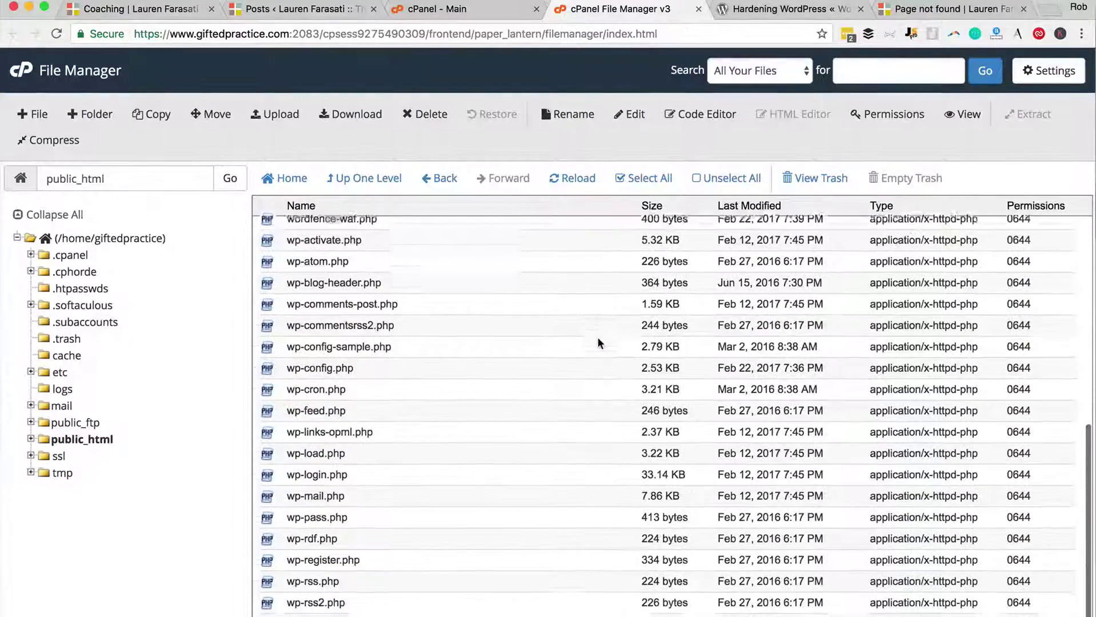
{"action": "left_click", "coordinate": [437, 345]}
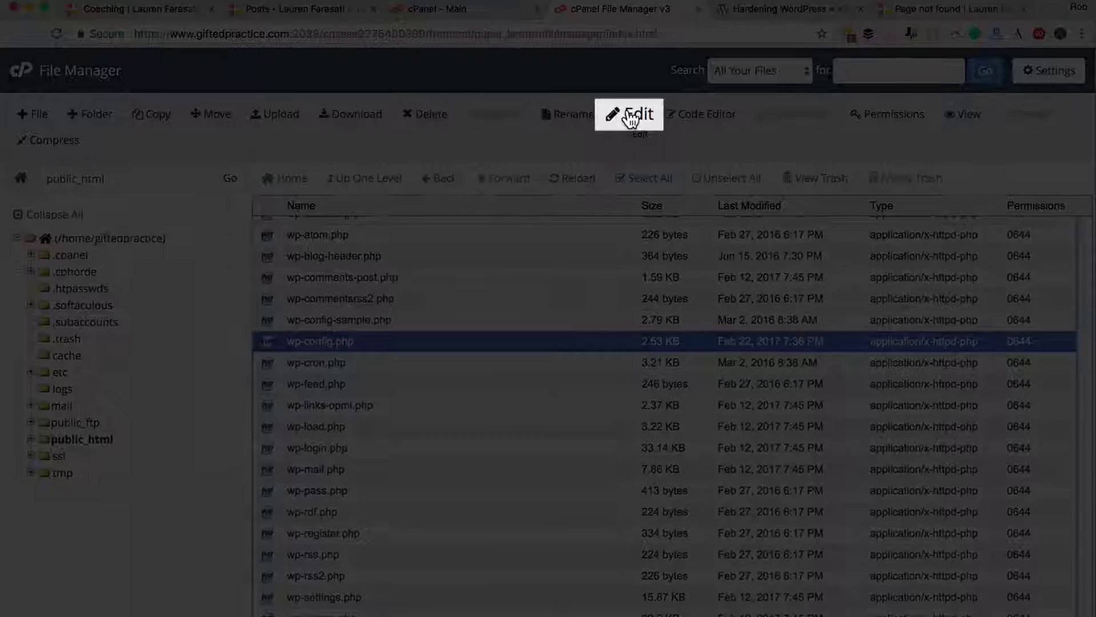
{"action": "left_click", "coordinate": [631, 114]}
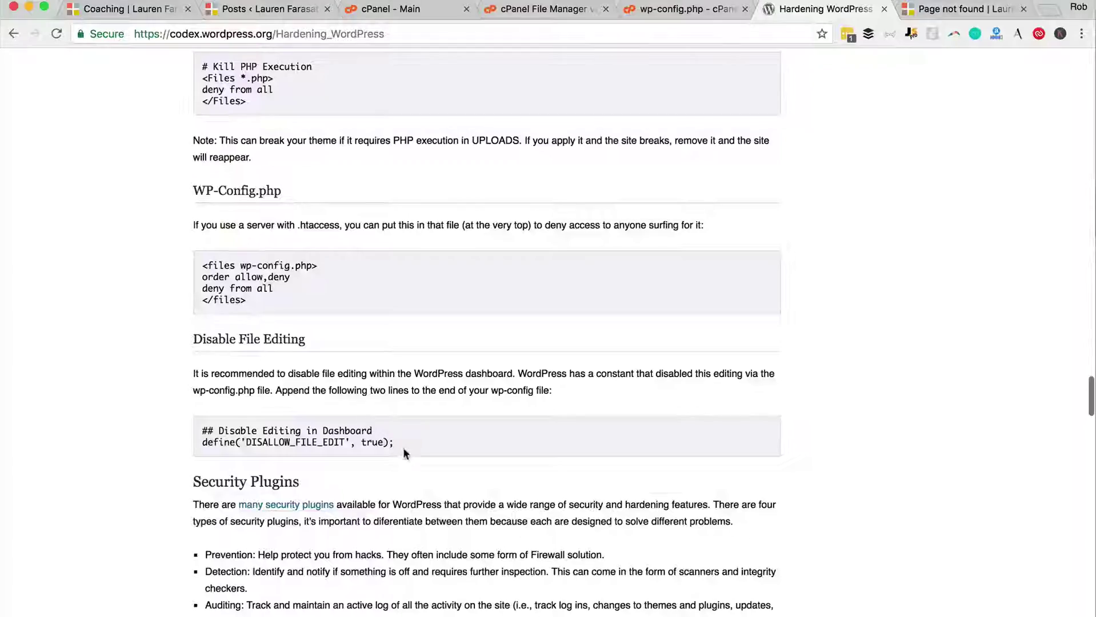
{"action": "left_click_drag", "start_coordinate": [404, 441], "coordinate": [198, 431]}
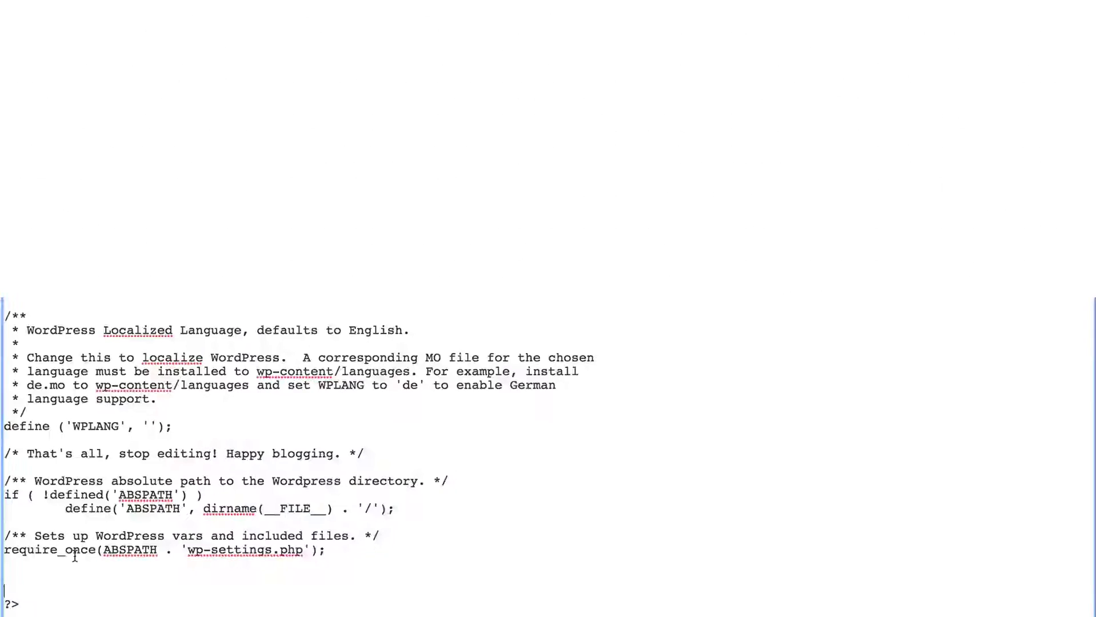
{"action": "type", "text": "## Disable Editing in Dashboard define('DISALLOW_FILE_EDIT', true);"}
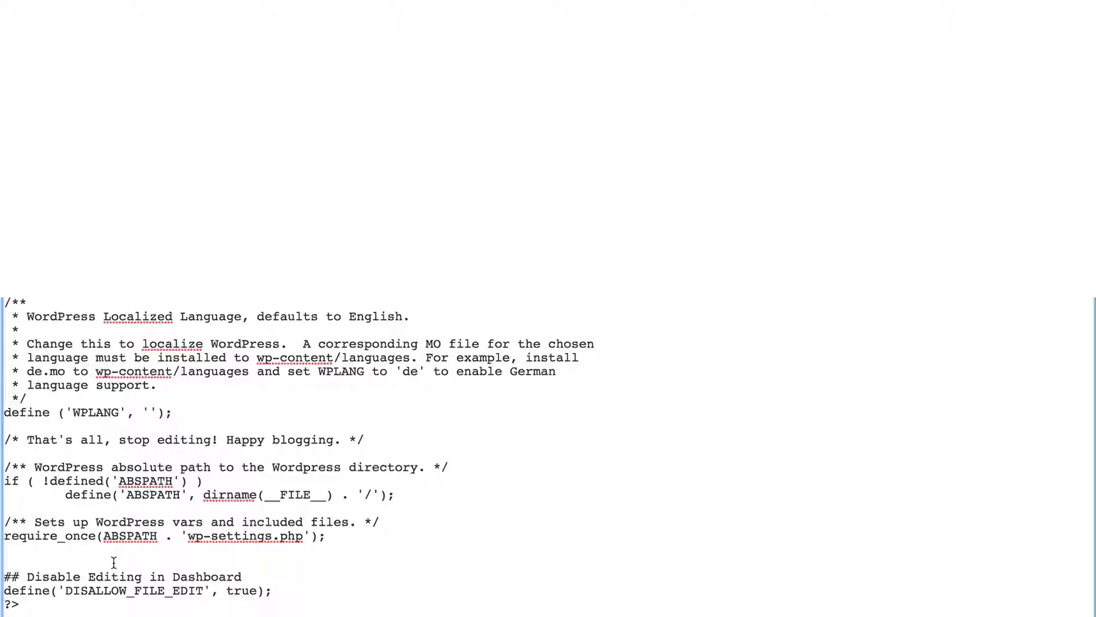
{"action": "left_click", "coordinate": [114, 563]}
{"action": "key", "text": "BackSpace"}
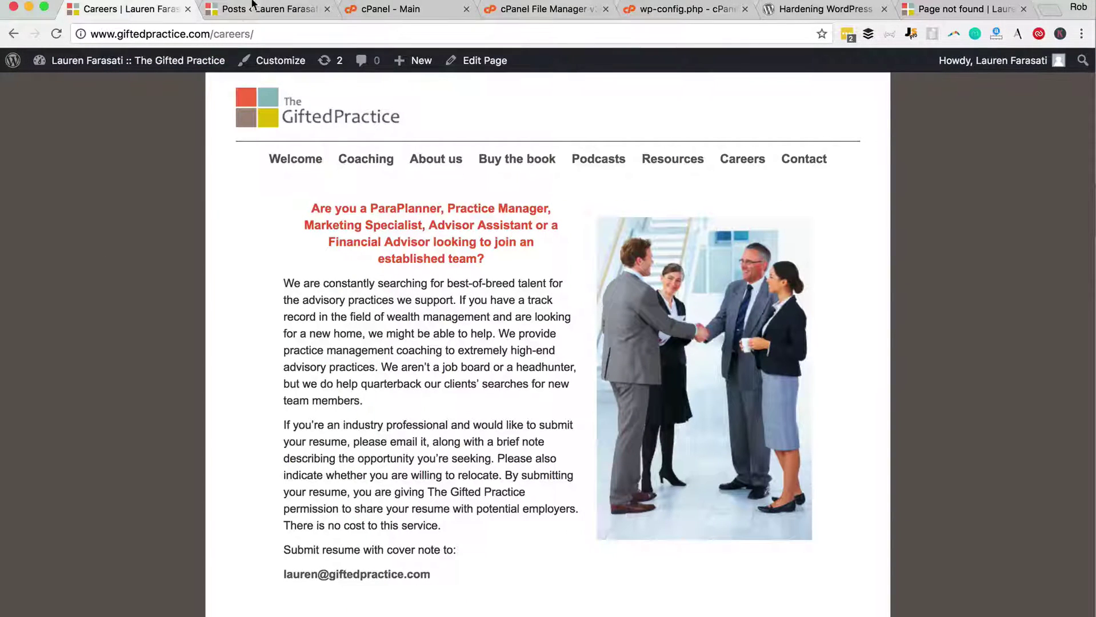
- Visit the admin Pages section, then scroll the Hardening guide to the WP-Content/Uploads Kill PHP Execution snippet
{"action": "left_click", "coordinate": [253, 6]}
{"action": "left_click", "coordinate": [50, 300]}
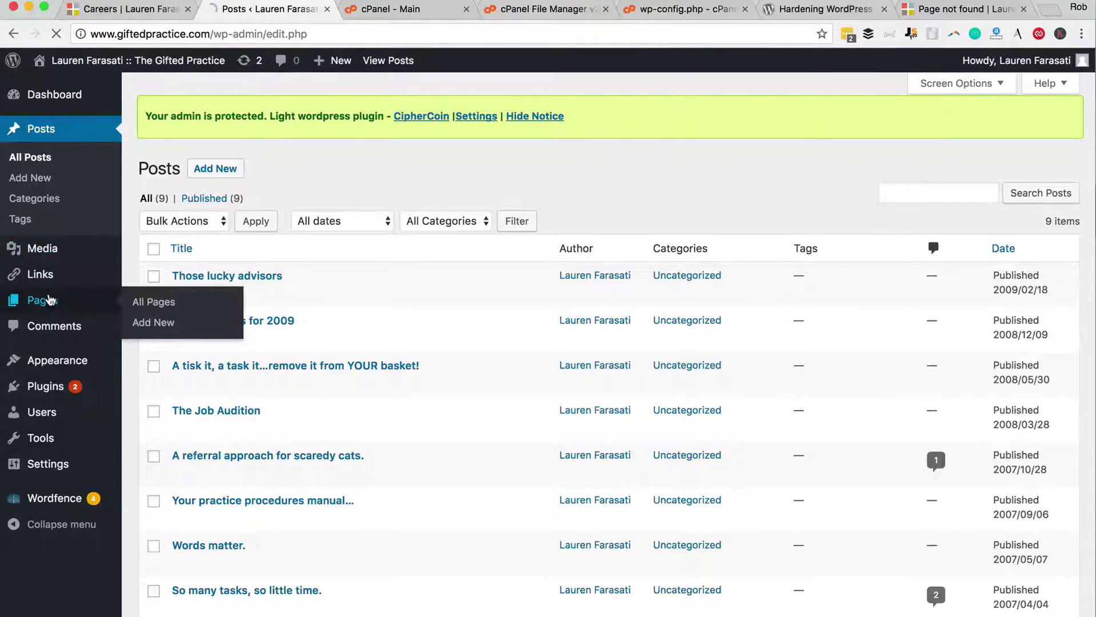
{"action": "left_click", "coordinate": [771, 12]}
{"action": "left_click", "coordinate": [454, 423]}
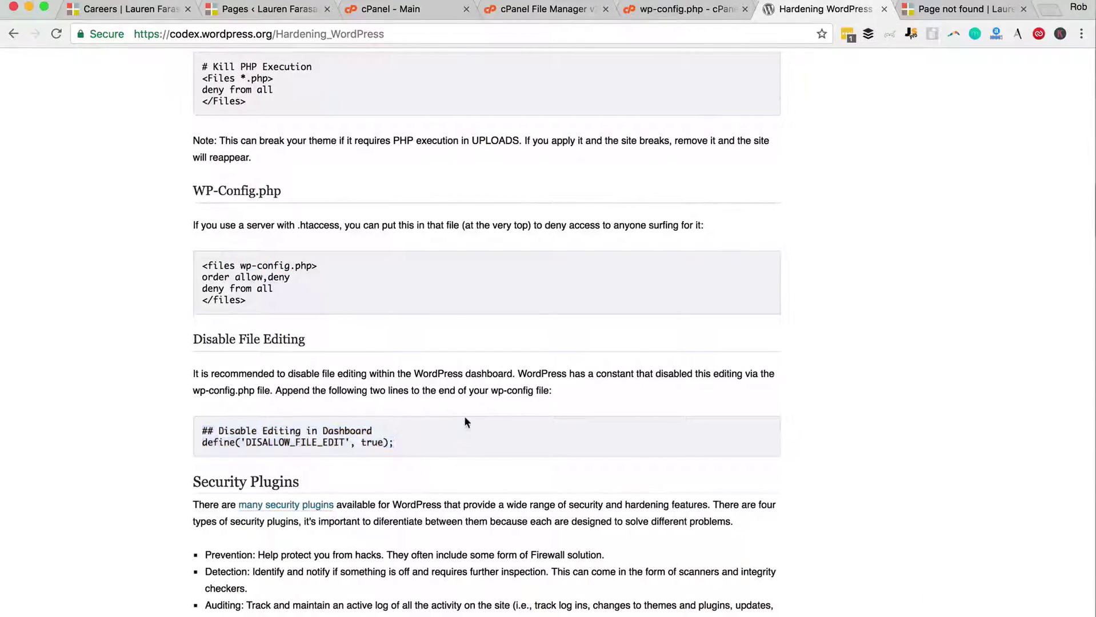
{"action": "scroll", "coordinate": [464, 422], "scroll_direction": "down", "scroll_amount": 5}
{"action": "scroll", "coordinate": [464, 422], "scroll_direction": "up", "scroll_amount": 13}
{"action": "scroll", "coordinate": [465, 422], "scroll_direction": "up", "scroll_amount": 1}
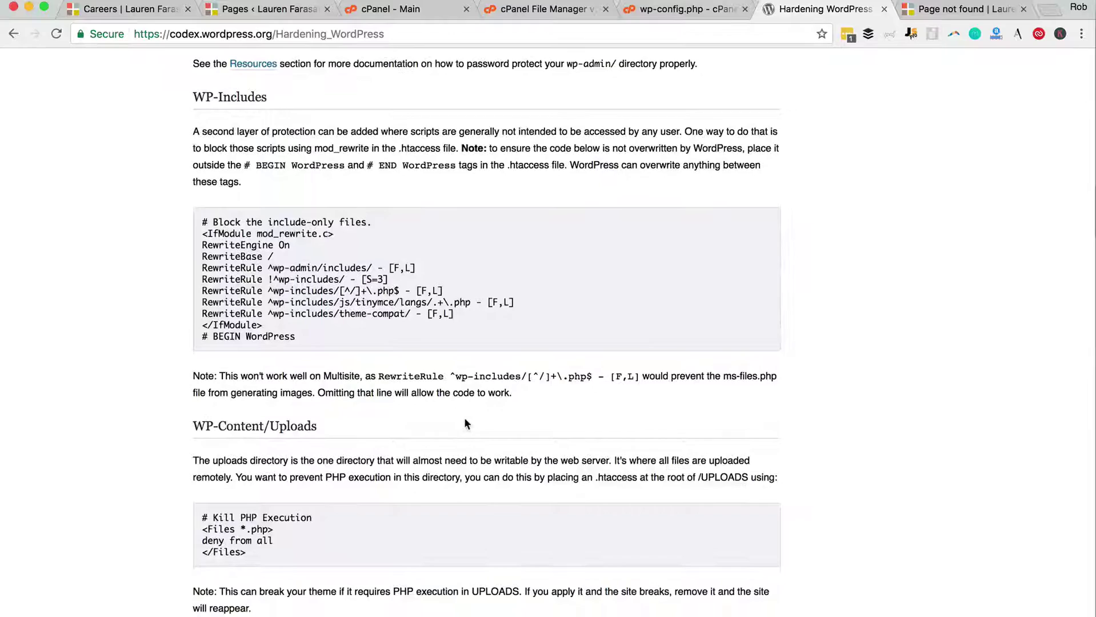
{"action": "scroll", "coordinate": [464, 423], "scroll_direction": "up", "scroll_amount": 10}
{"action": "scroll", "coordinate": [465, 422], "scroll_direction": "down", "scroll_amount": 15}
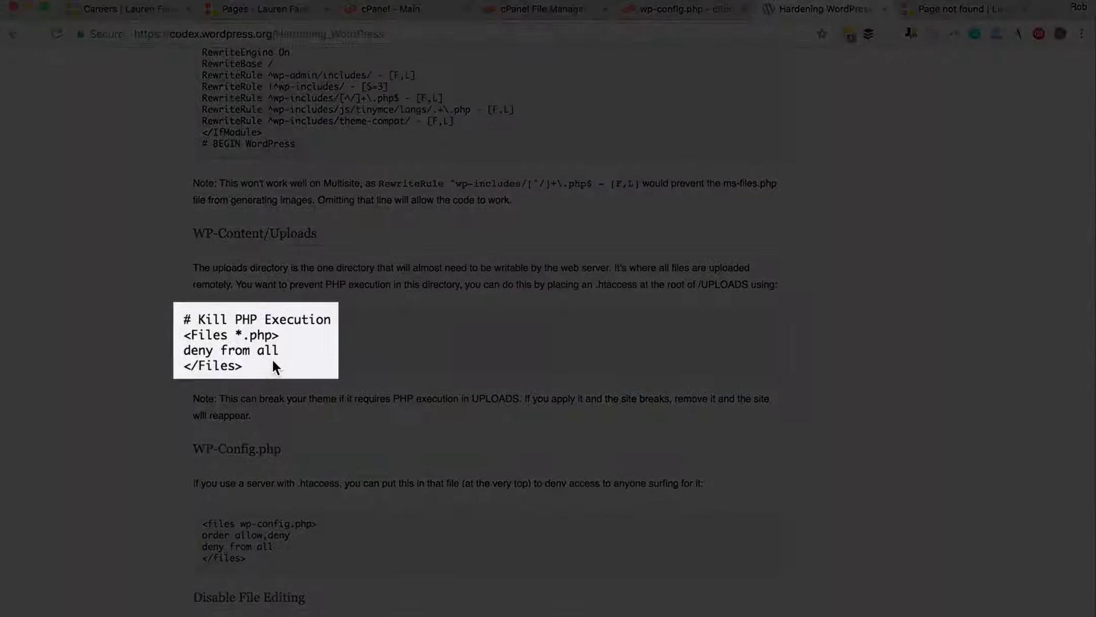
- Select the Kill PHP Execution code block in the WordPress Codex guide
{"action": "left_click_drag", "start_coordinate": [273, 362], "coordinate": [180, 324]}
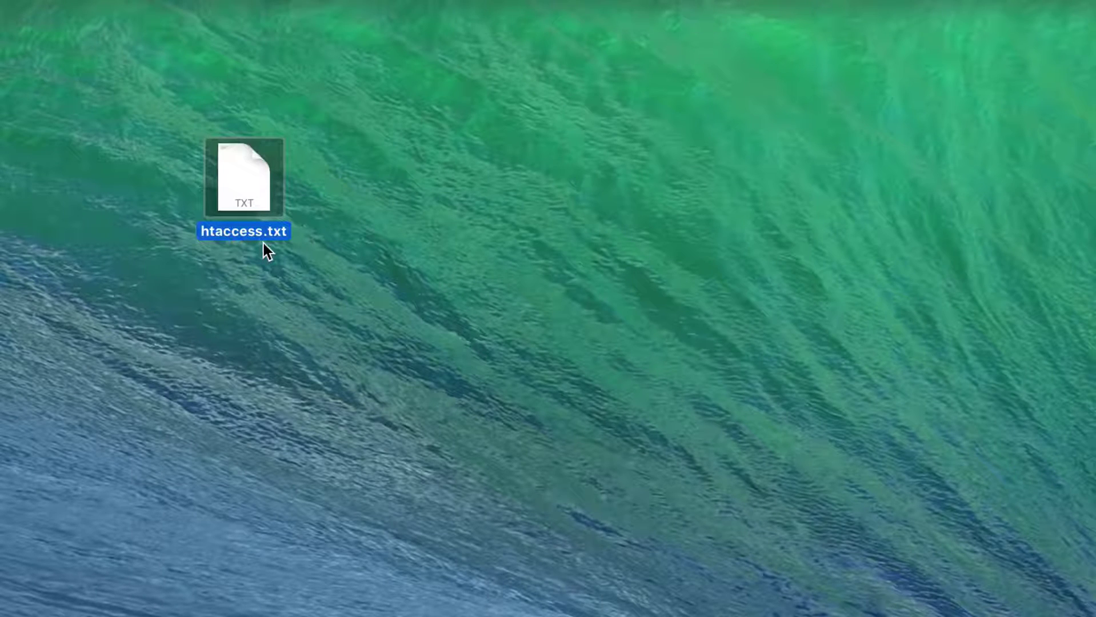
- Deselect the desktop file and open htaccess.txt in TextEdit to review its four rules
{"action": "left_click", "coordinate": [264, 244]}
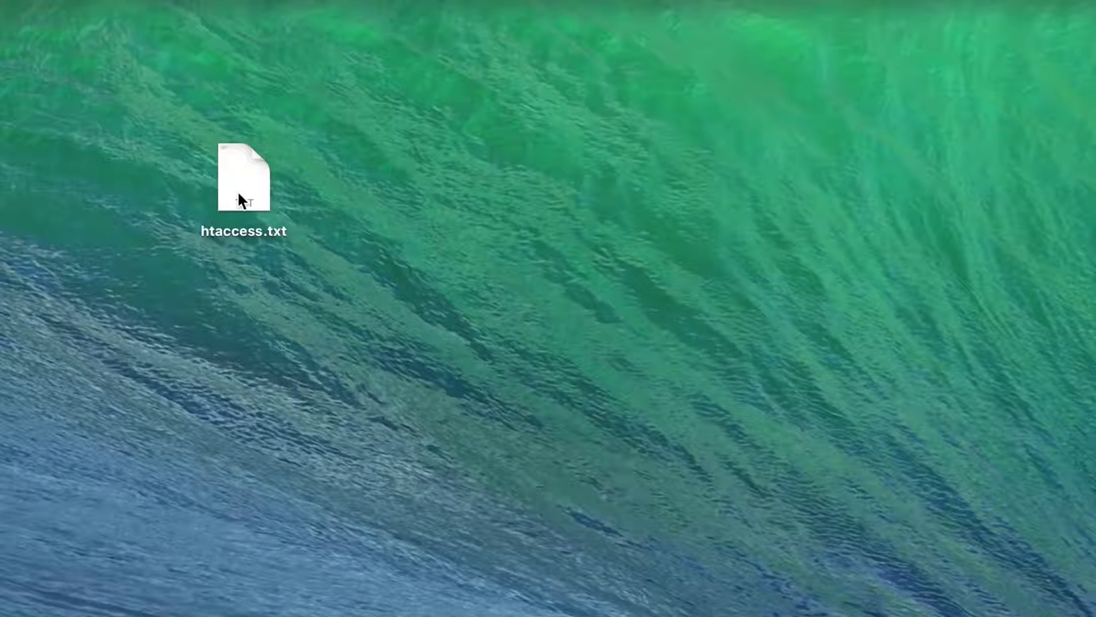
{"action": "double_click", "coordinate": [239, 200]}
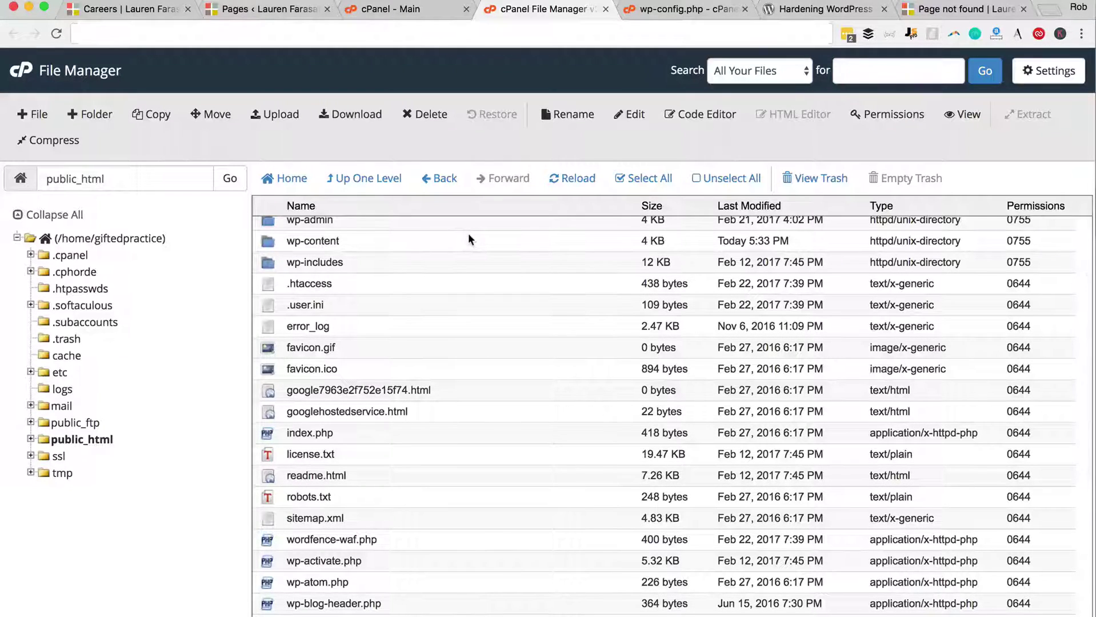
- Upload the local htaccess.txt into the wp-content/uploads folder
{"action": "double_click", "coordinate": [469, 234]}
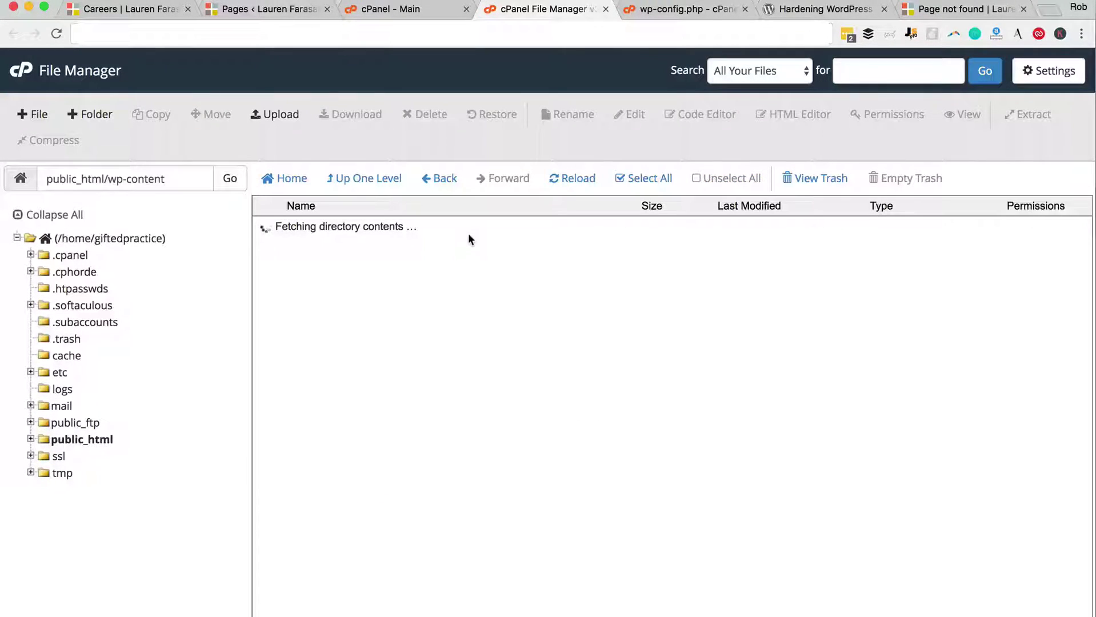
{"action": "double_click", "coordinate": [469, 336]}
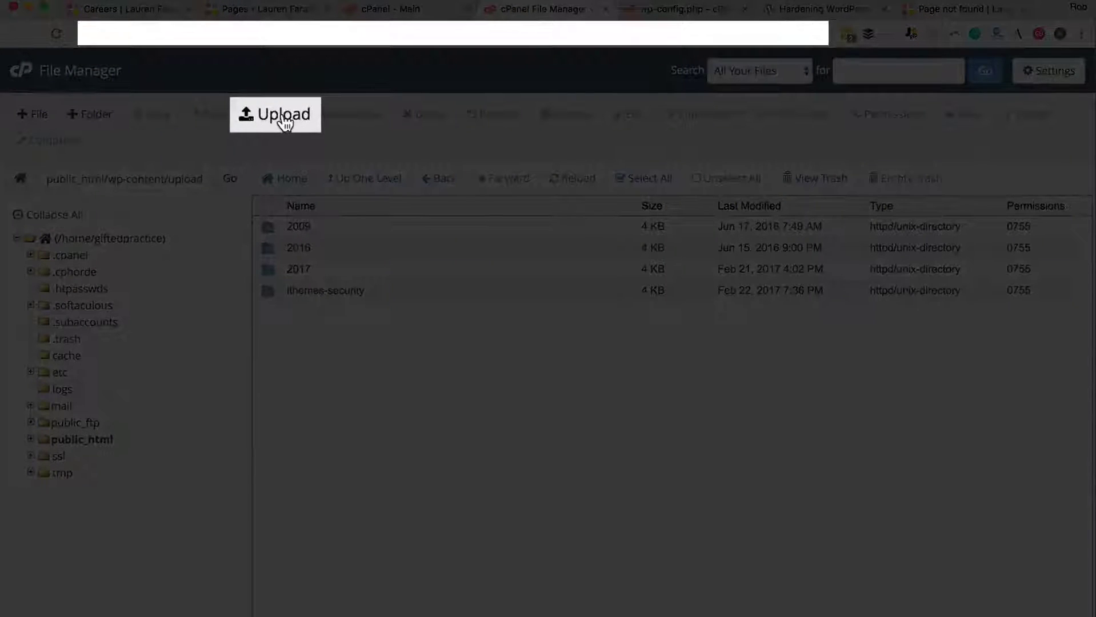
{"action": "left_click", "coordinate": [289, 117]}
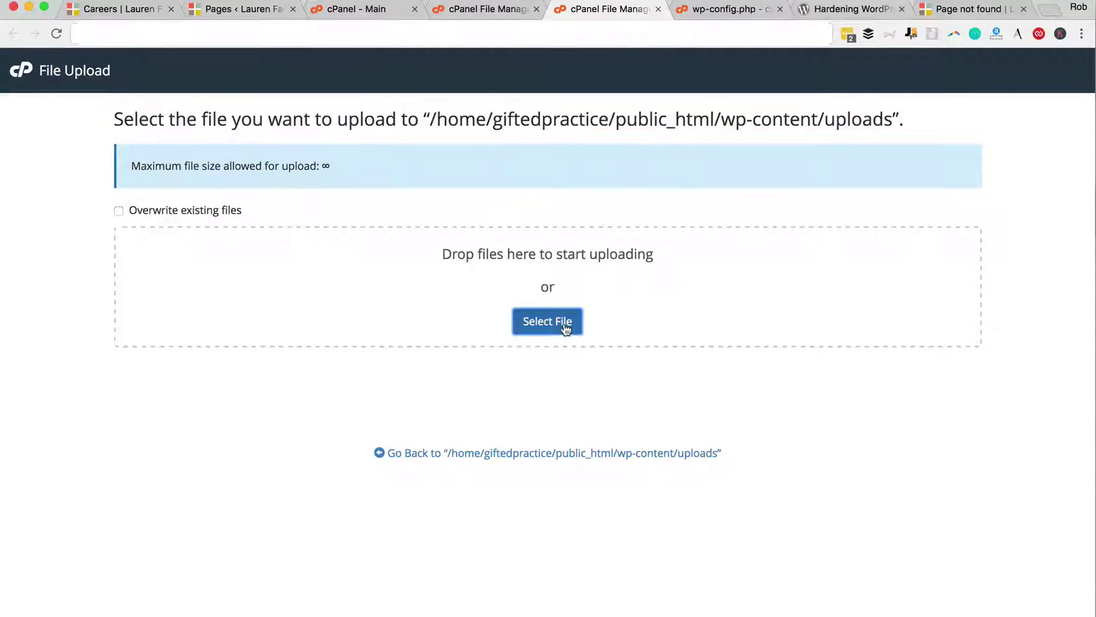
{"action": "left_click", "coordinate": [563, 322]}
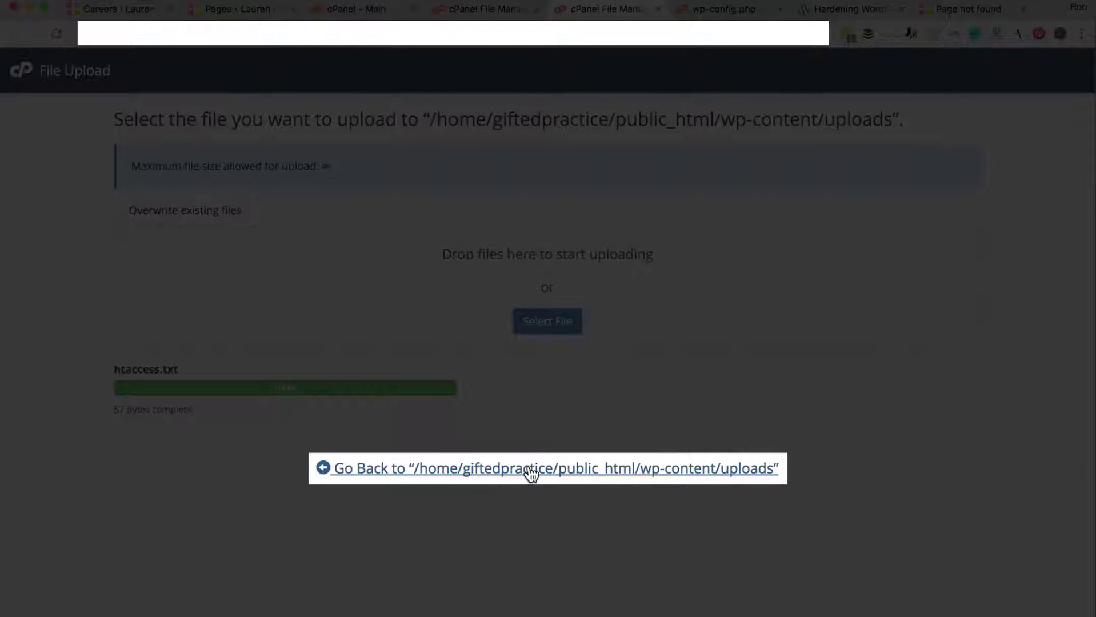
{"action": "left_click", "coordinate": [531, 469]}
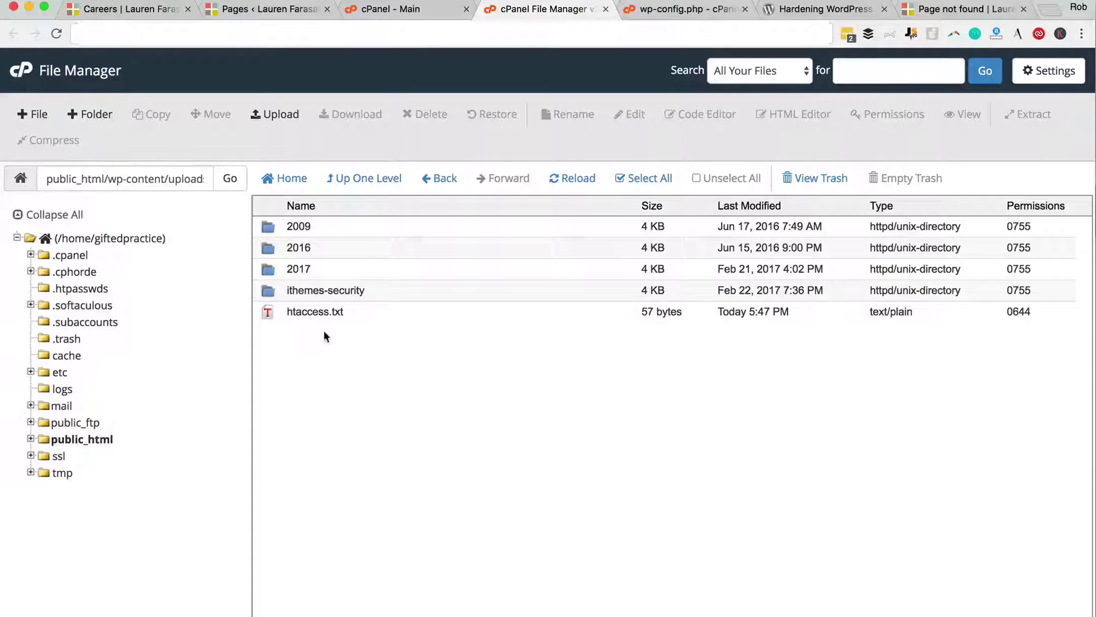
- Rename the uploaded htaccess.txt to .htaccess
{"action": "left_click", "coordinate": [317, 314]}
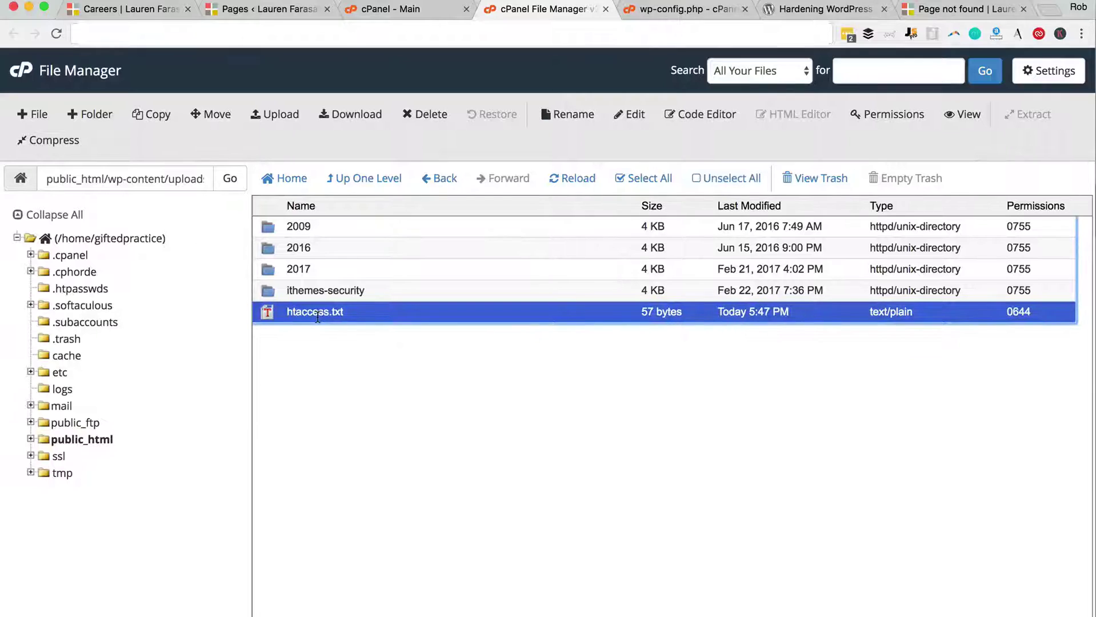
{"action": "right_click", "coordinate": [433, 313]}
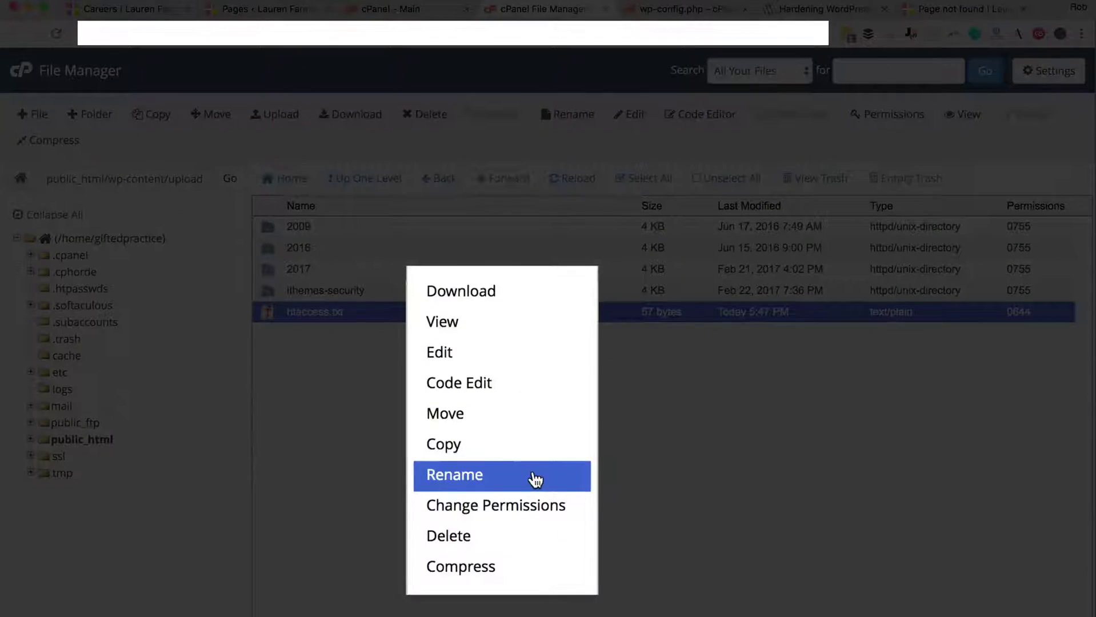
{"action": "left_click", "coordinate": [535, 478]}
{"action": "key", "text": "BackSpace"}
{"action": "key", "text": "BackSpace"}
{"action": "key", "text": "BackSpace"}
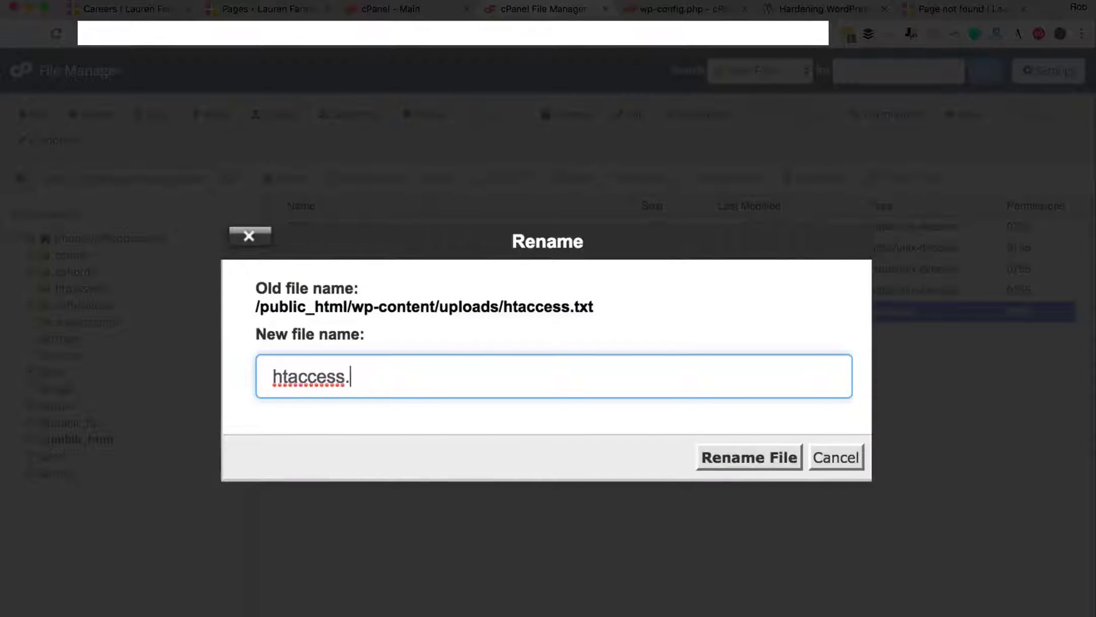
{"action": "key", "text": "BackSpace"}
{"action": "left_click", "coordinate": [273, 376]}
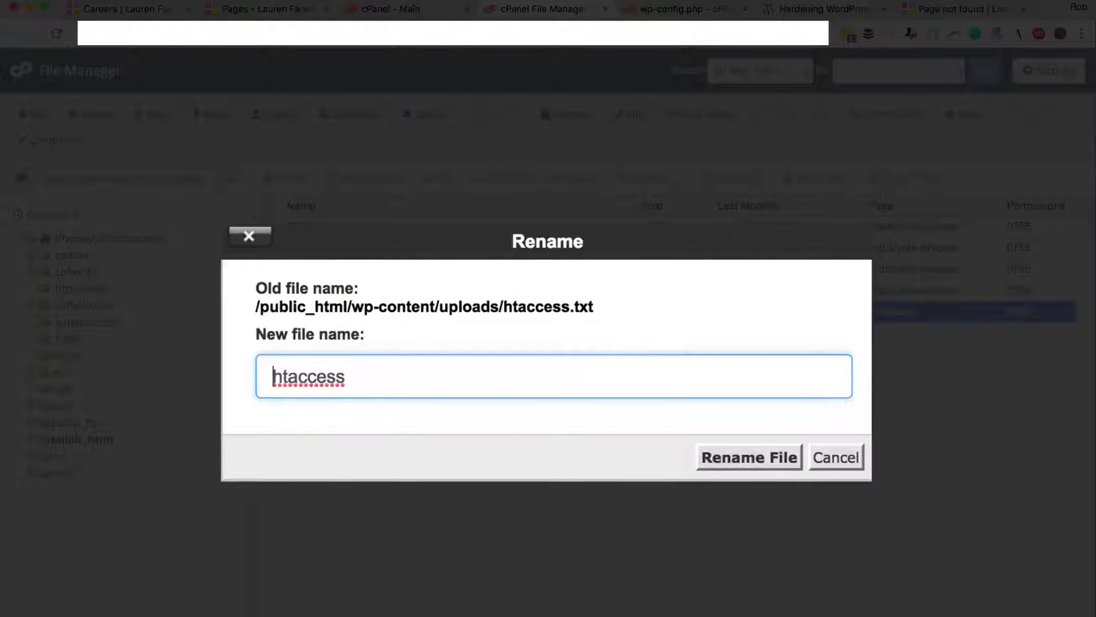
{"action": "type", "text": "."}
{"action": "left_click", "coordinate": [707, 473]}
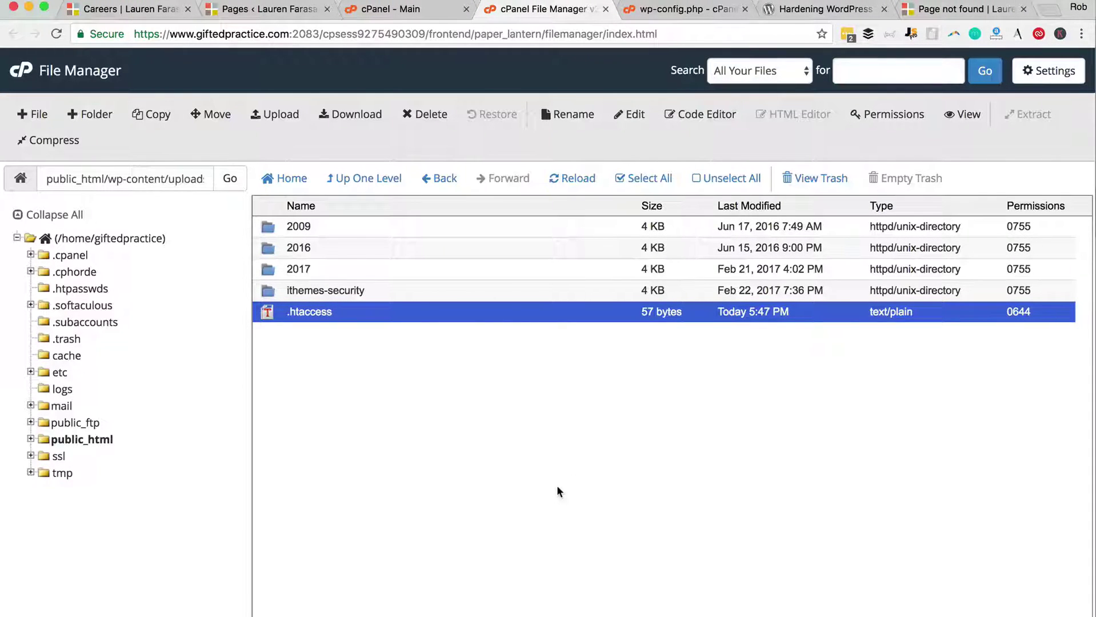
- Go from the site's Careers and home pages to the installed plugins list
{"action": "left_click", "coordinate": [131, 8]}
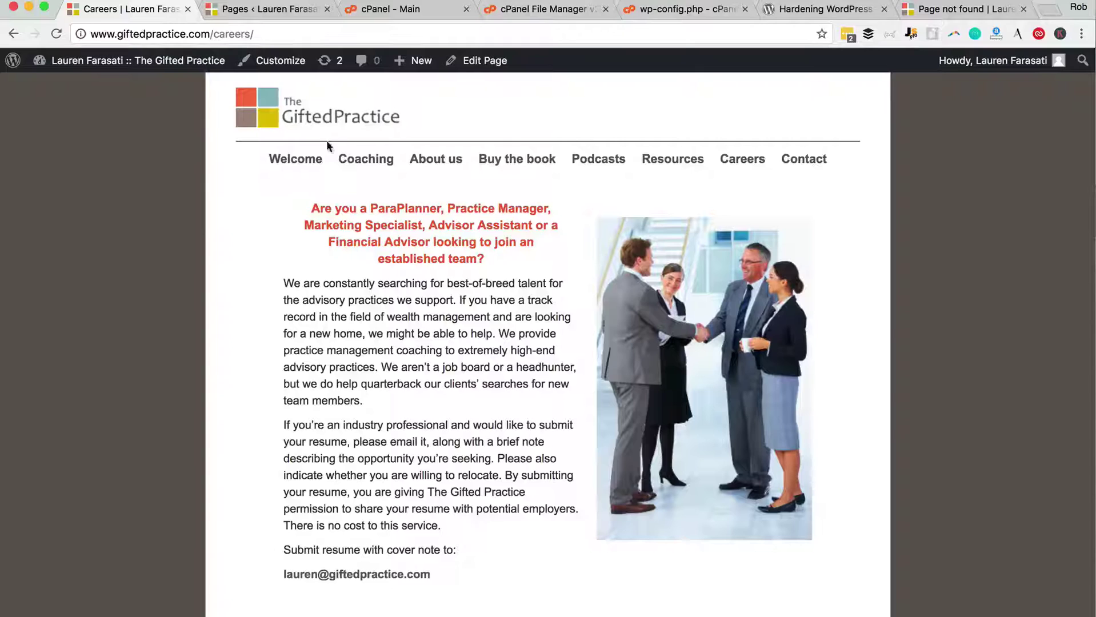
{"action": "left_click", "coordinate": [294, 158]}
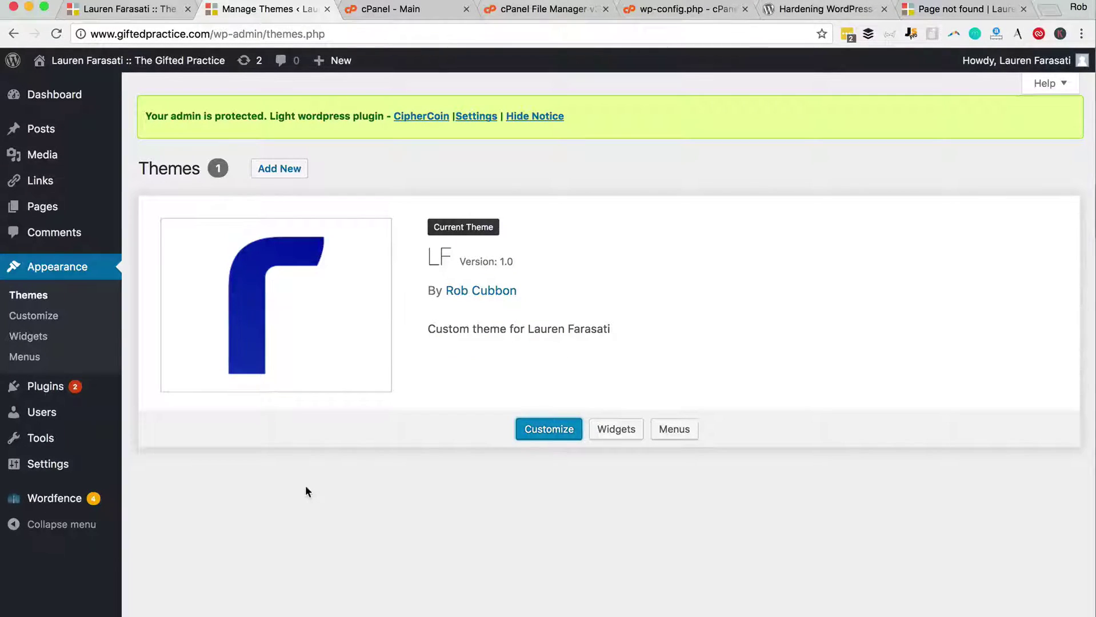
{"action": "left_click", "coordinate": [44, 391]}
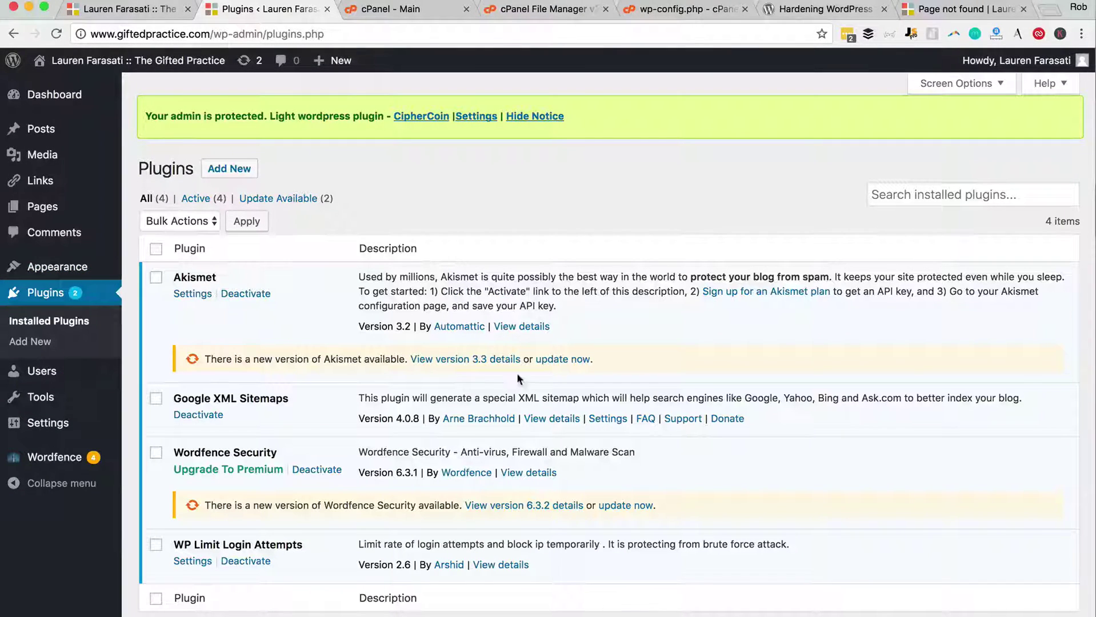
- Bulk-update Akismet and Wordfence Security, then view the installed themes page
{"action": "left_click", "coordinate": [156, 278]}
{"action": "left_click", "coordinate": [155, 452]}
{"action": "left_click", "coordinate": [180, 221]}
{"action": "left_click", "coordinate": [171, 264]}
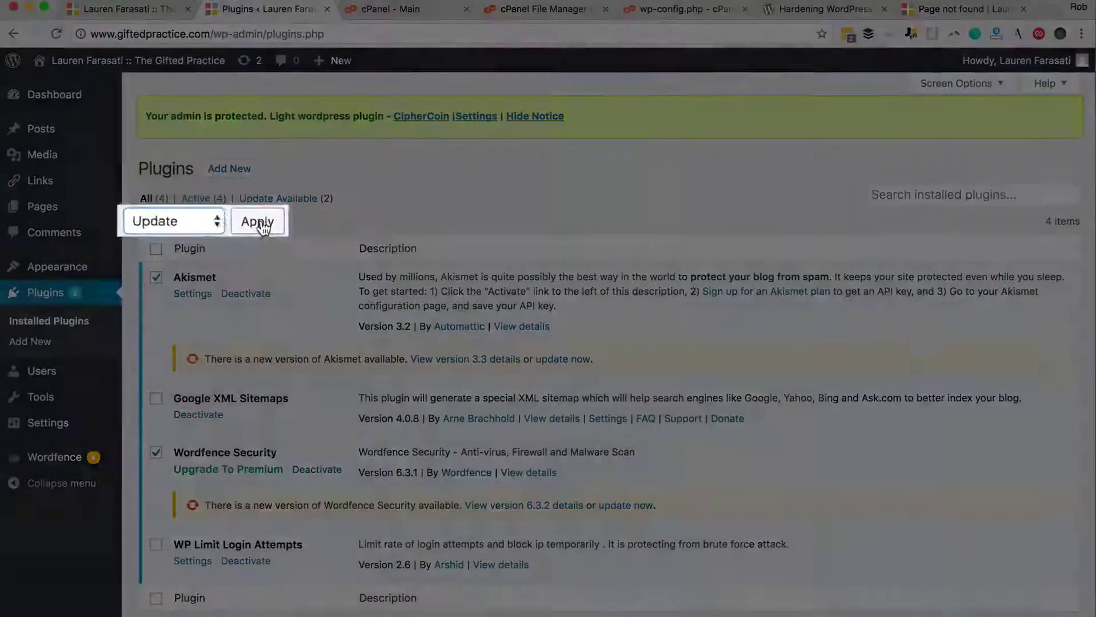
{"action": "left_click", "coordinate": [264, 227]}
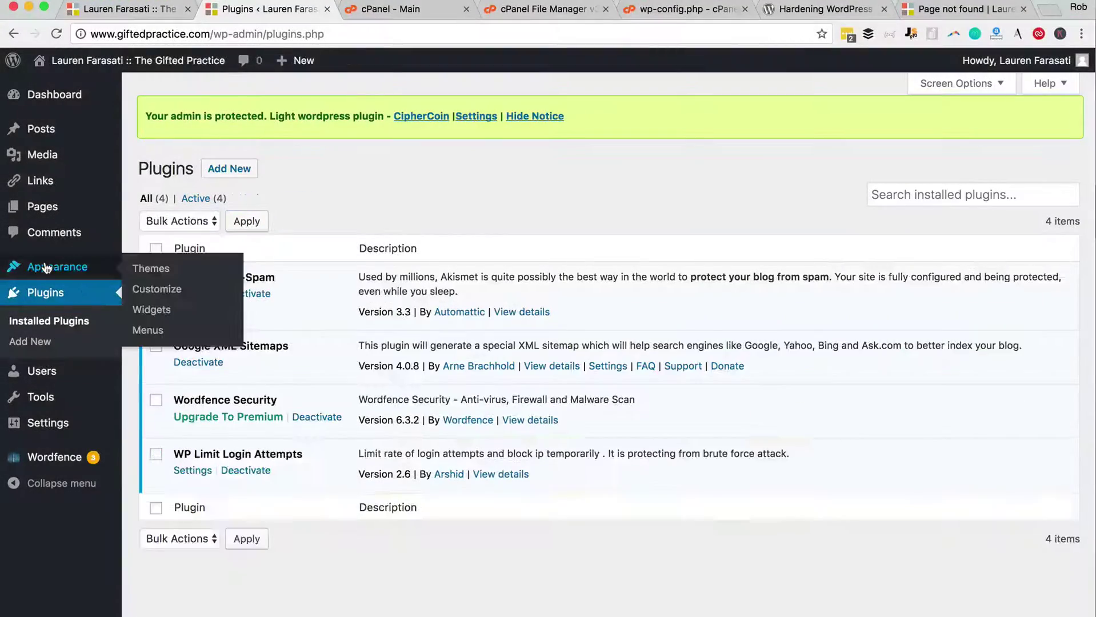
{"action": "left_click", "coordinate": [46, 267]}
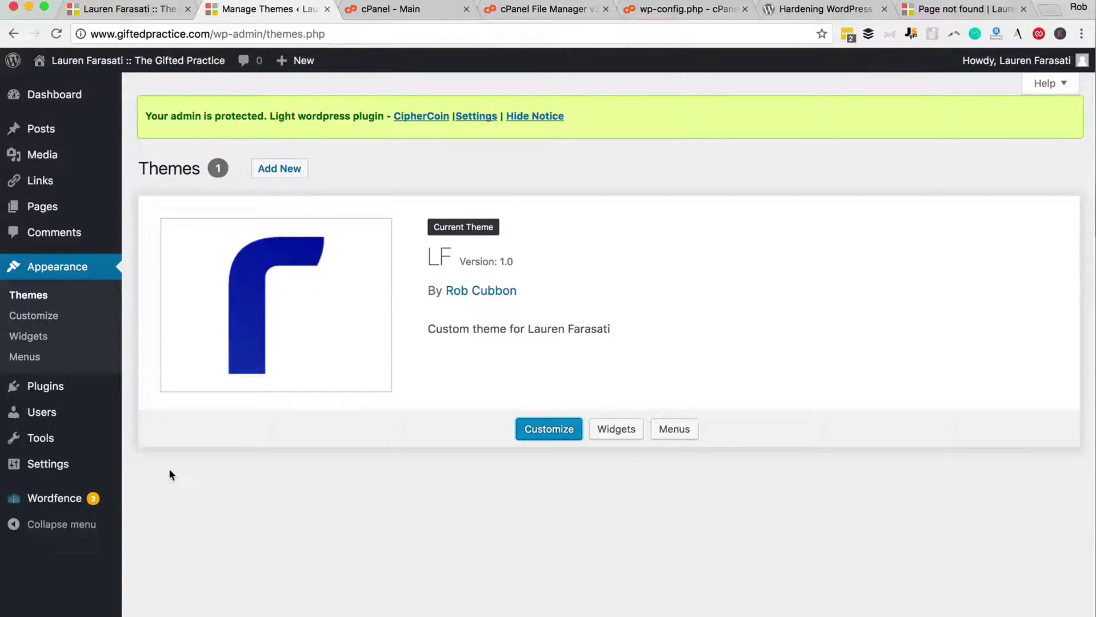
- Open the Wordfence dashboard and its Blocking page for blocked IPs
{"action": "left_click", "coordinate": [48, 504]}
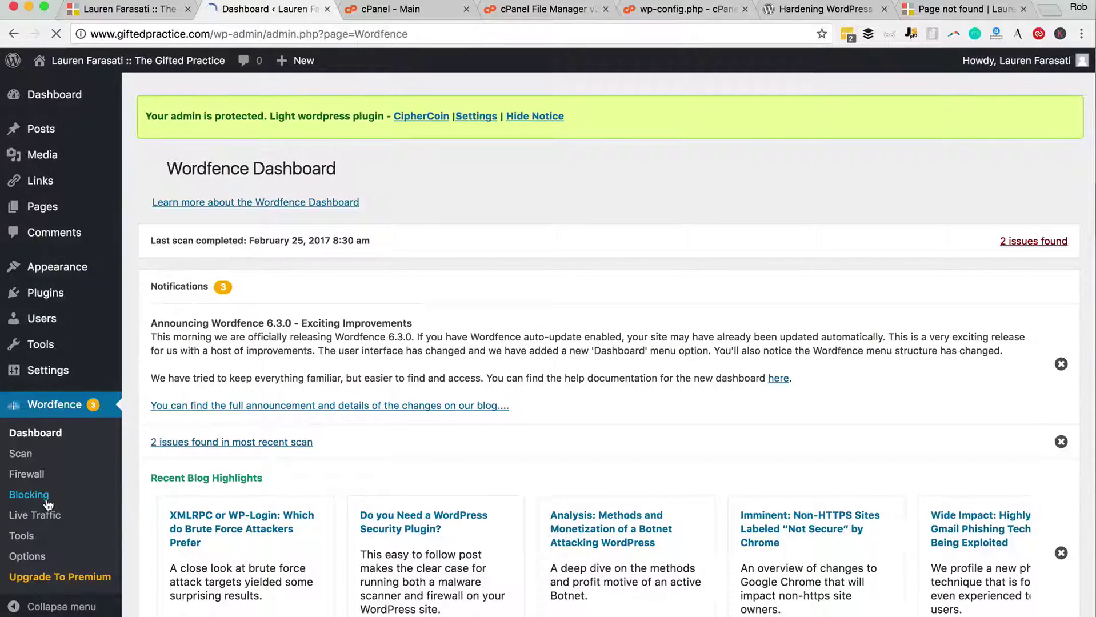
{"action": "left_click", "coordinate": [17, 494]}
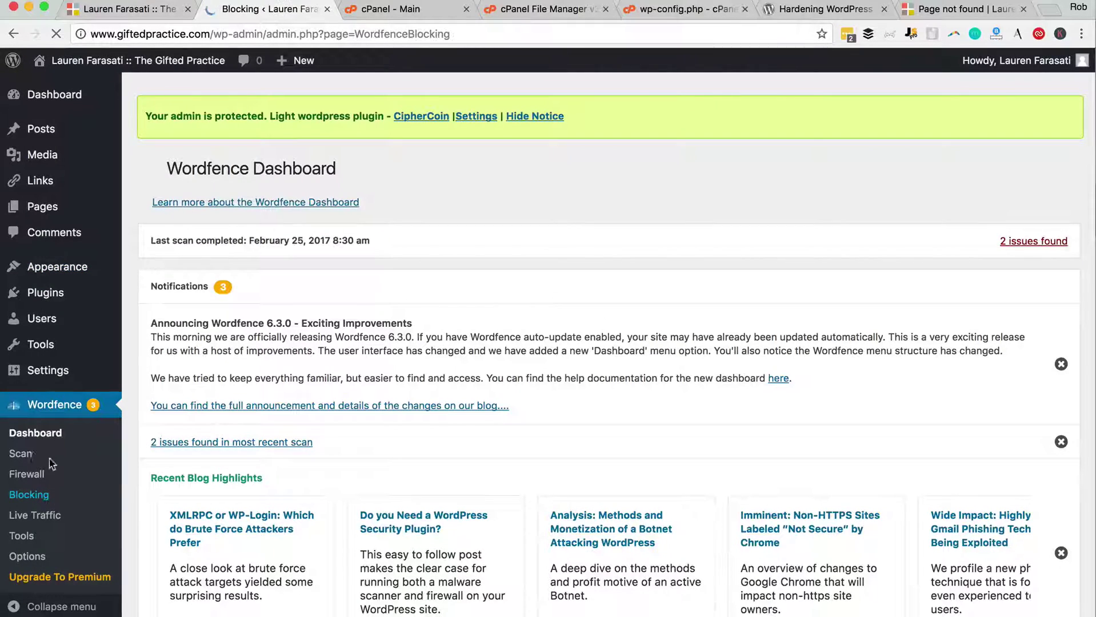